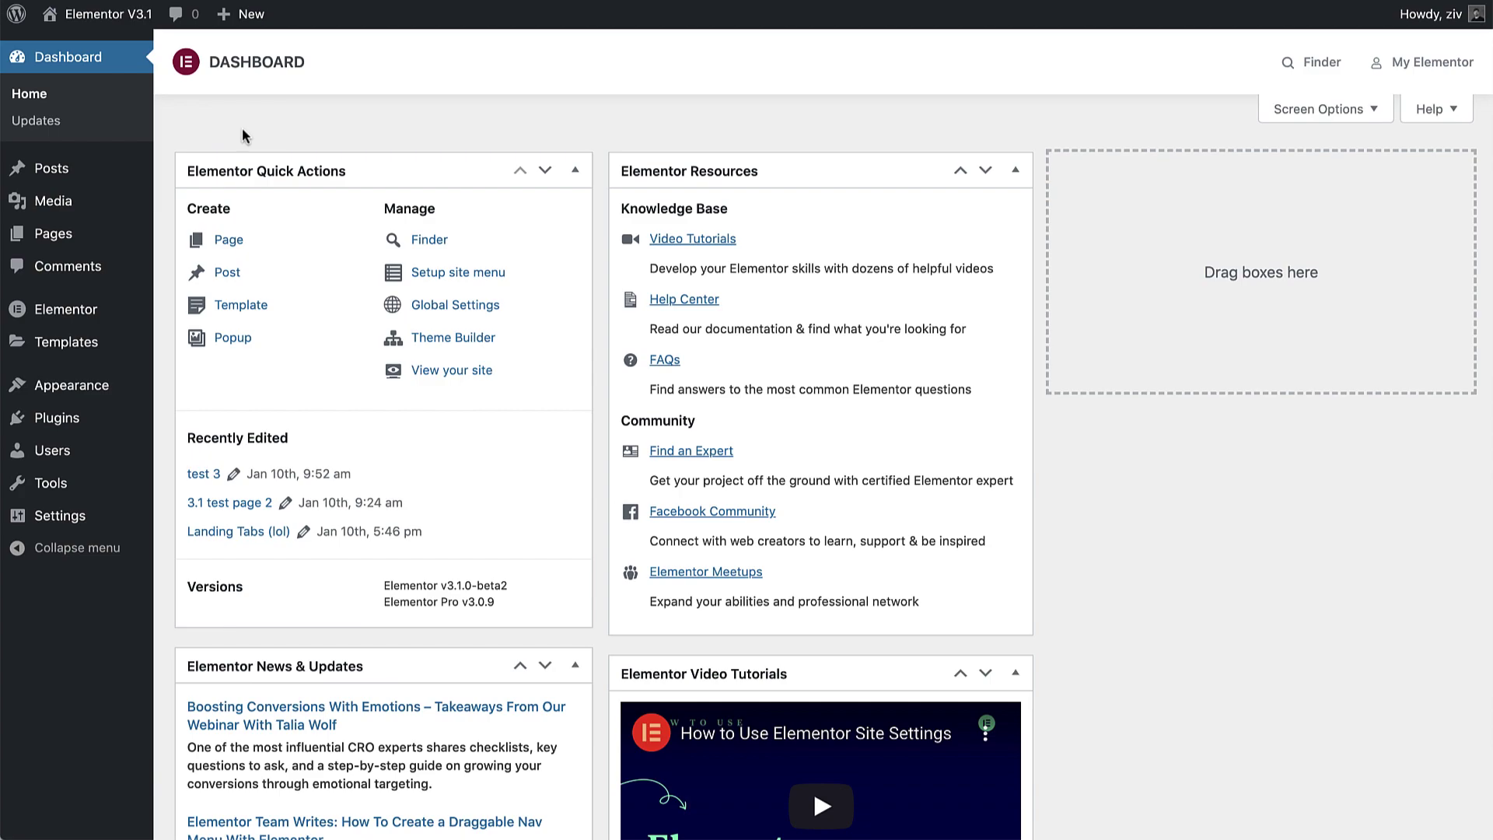
Open Elementor's Experiments settings and bring the full list of experiments into view
mouse_move(93, 313)
left_click(187, 312)
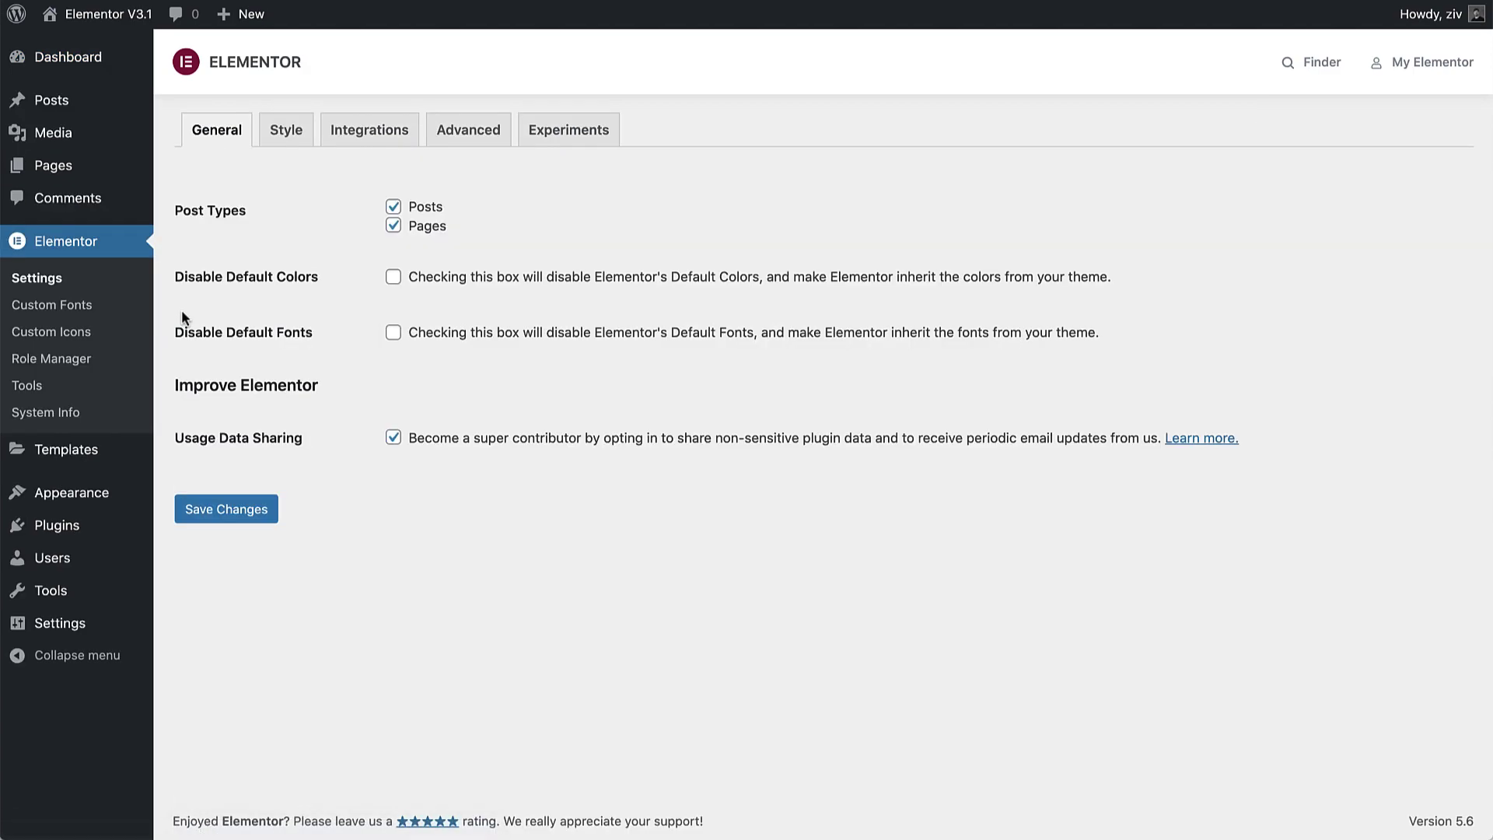
left_click(578, 136)
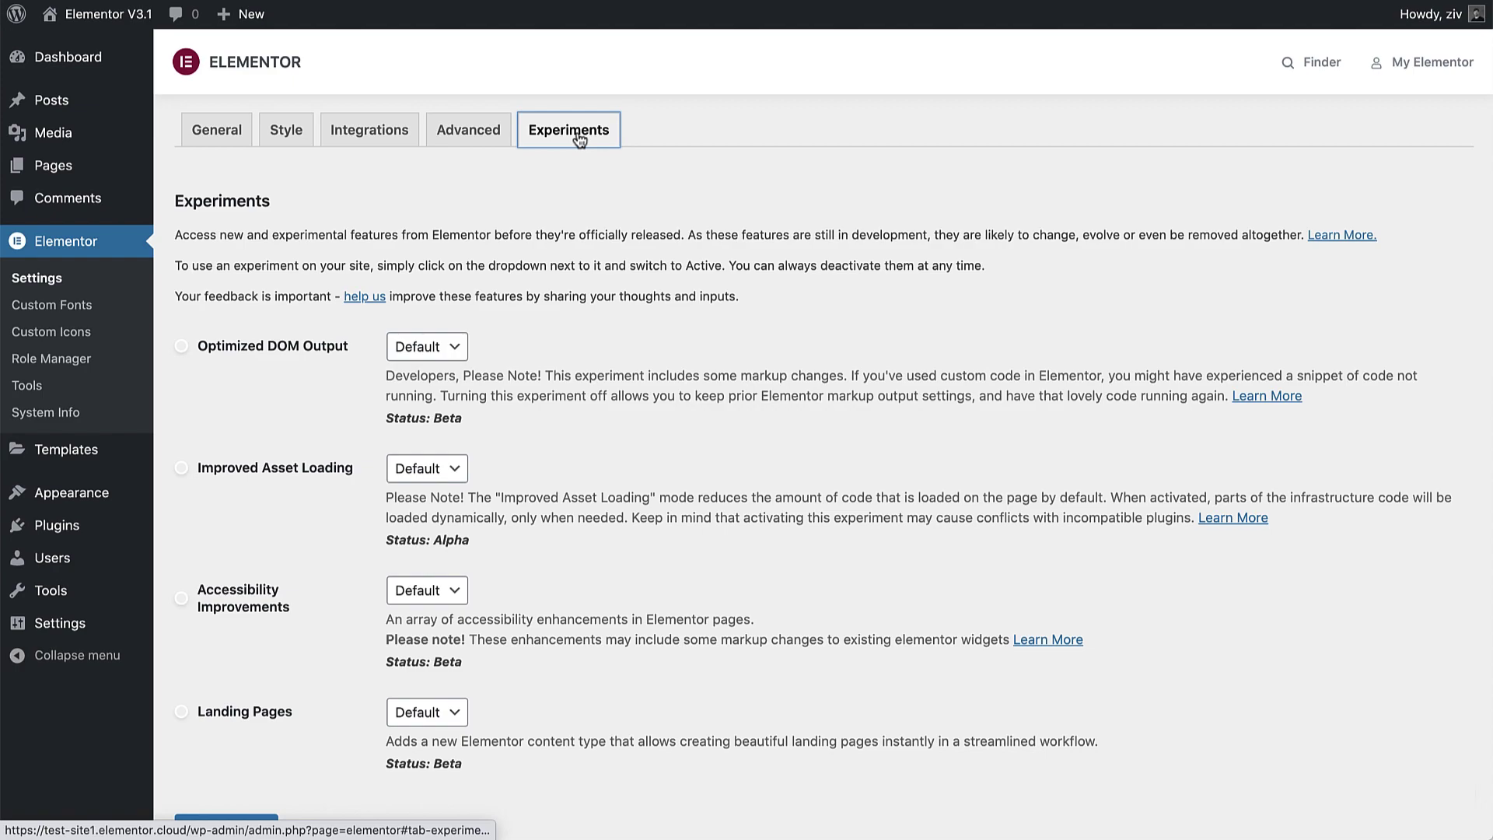
scroll(579, 139, "down", 1)
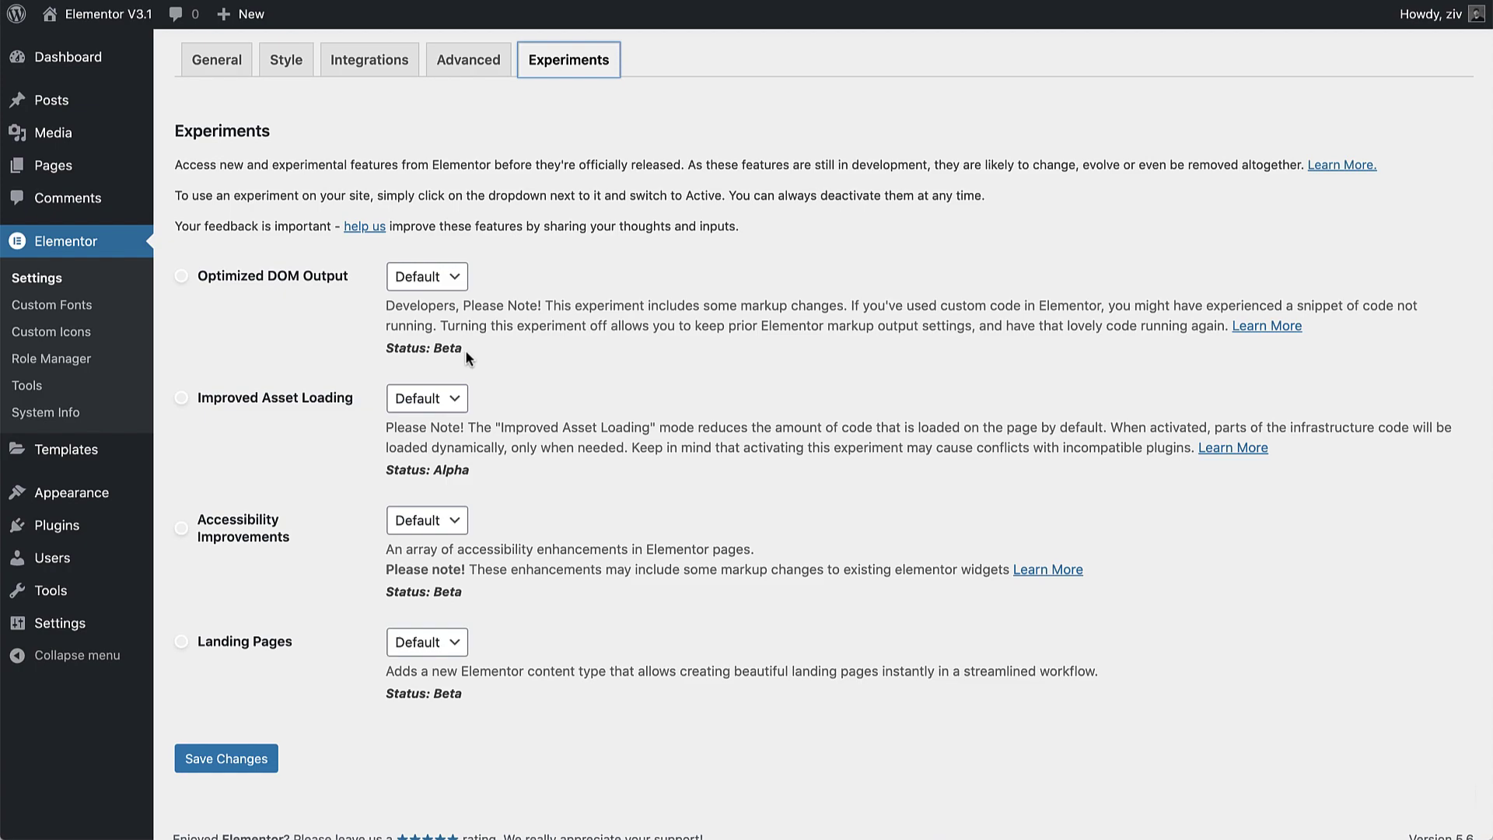
Set the Optimized DOM Output experiment to Active and save the changes
mouse_move(181, 277)
left_click(411, 279)
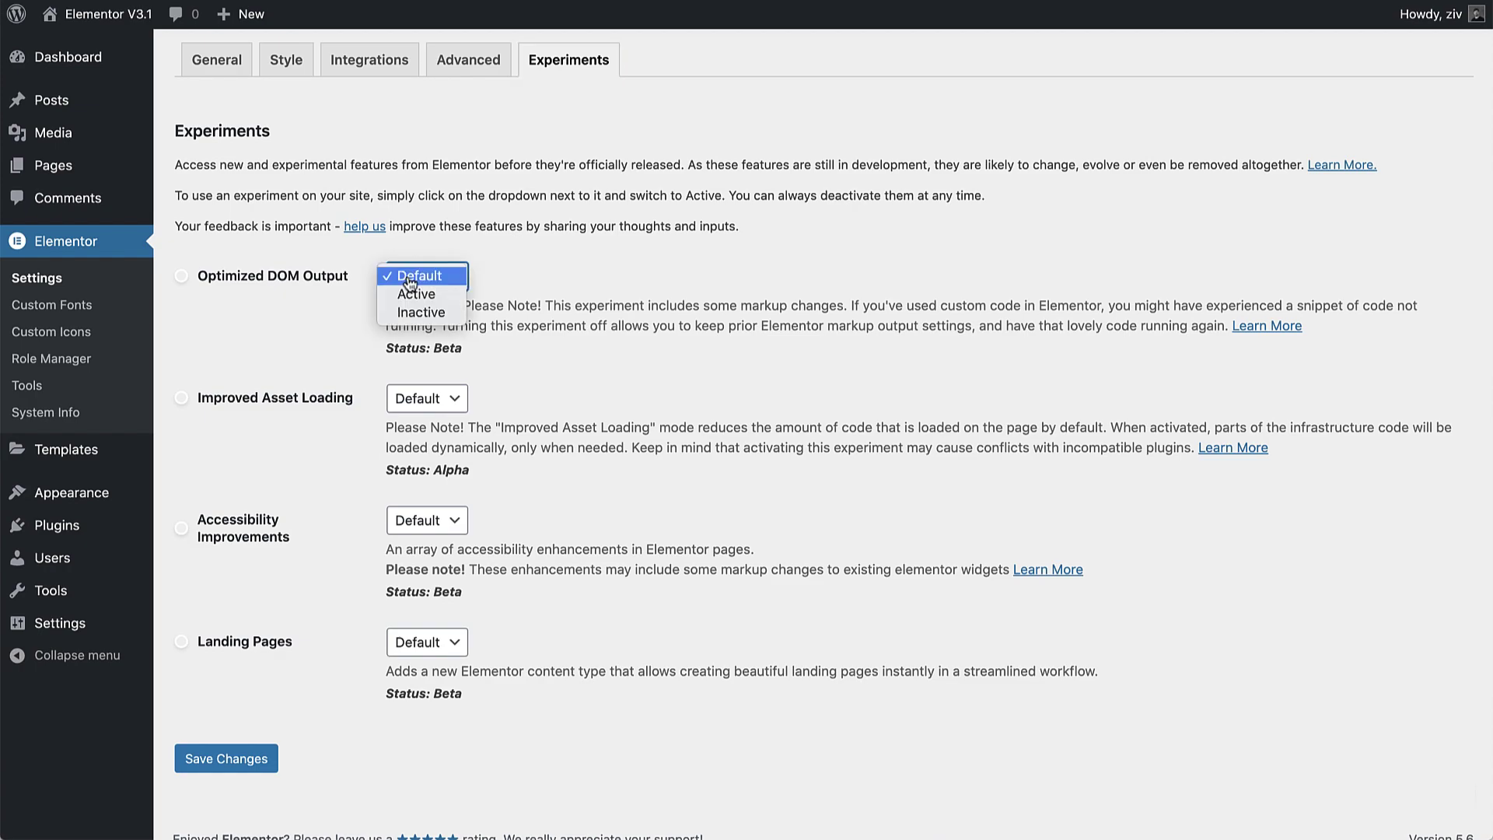
left_click(416, 295)
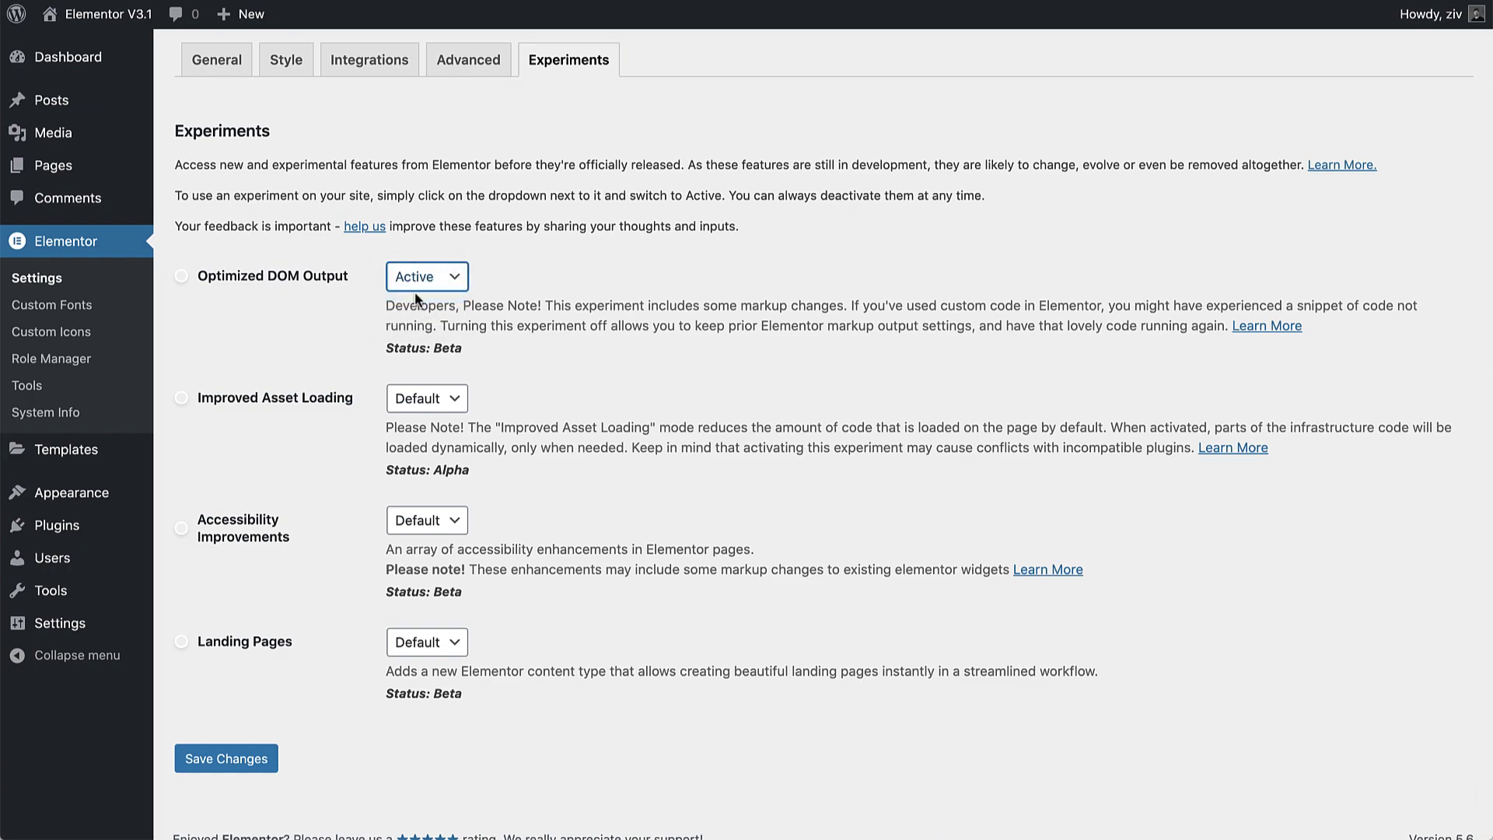
left_click(230, 758)
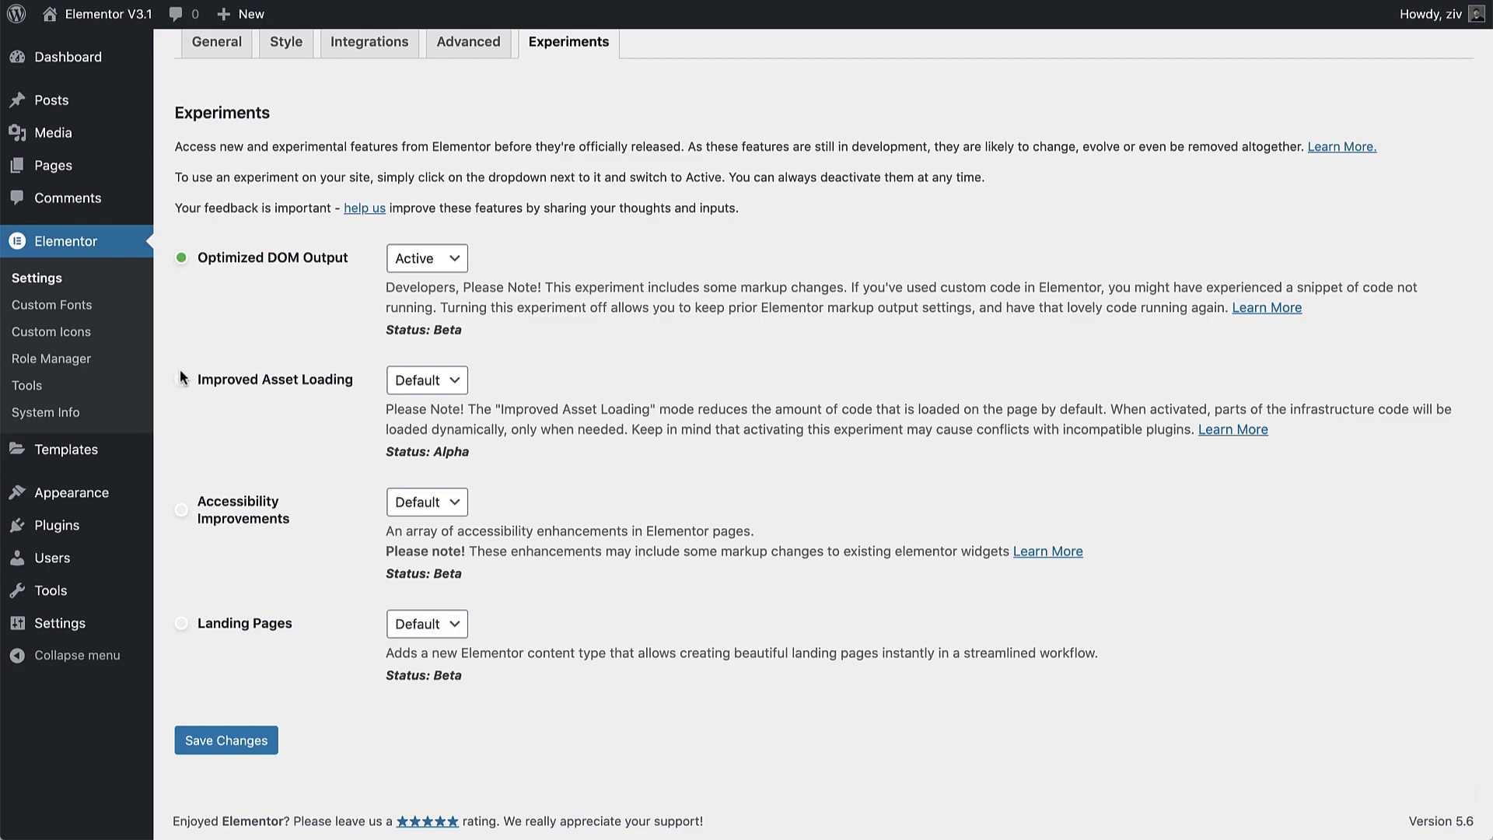
Set Improved Asset Loading to Inactive and Optimized DOM Output to Default, and save the changes
mouse_move(181, 379)
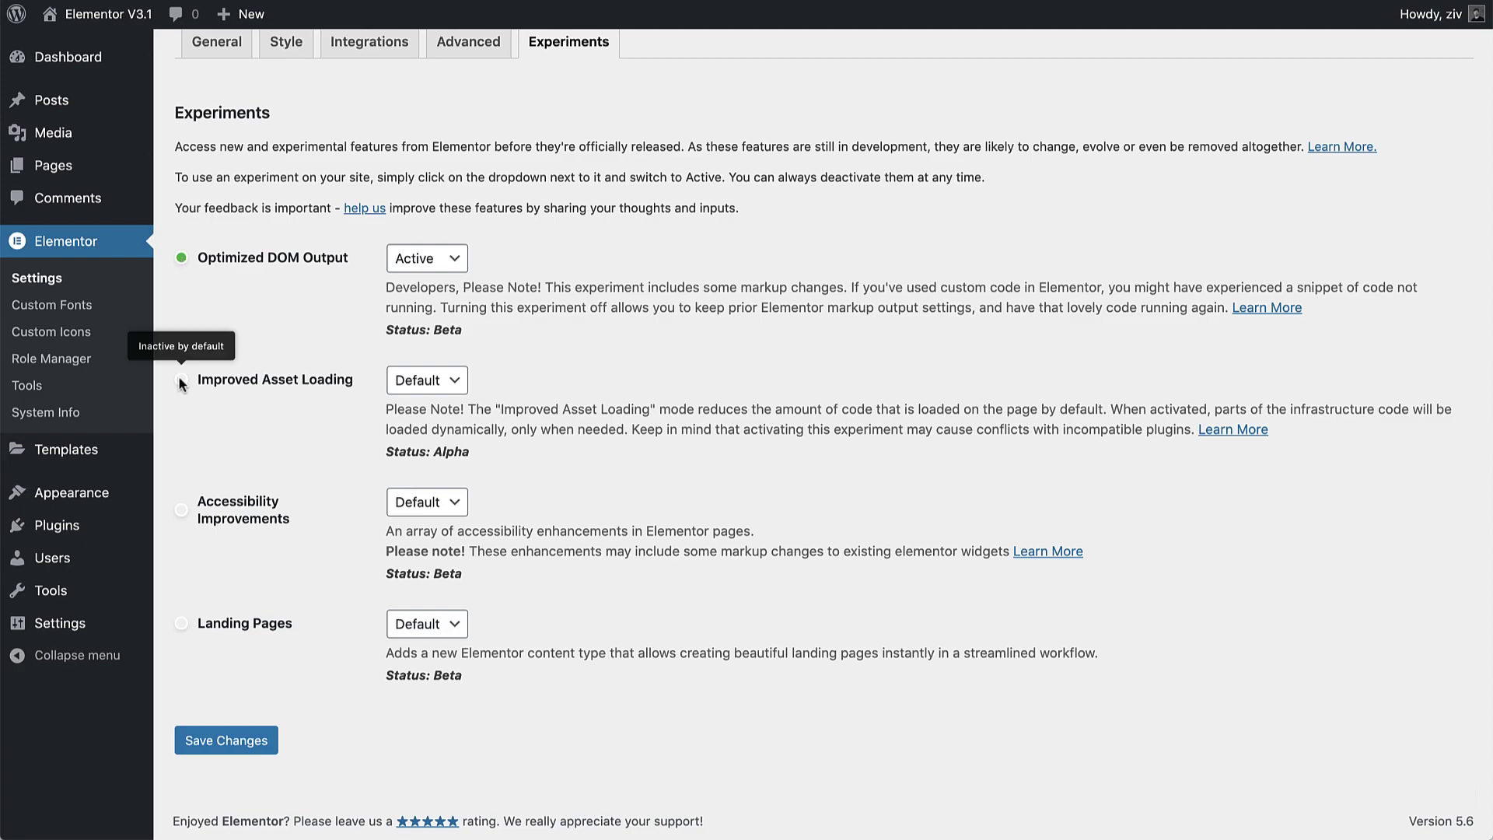
left_click(427, 381)
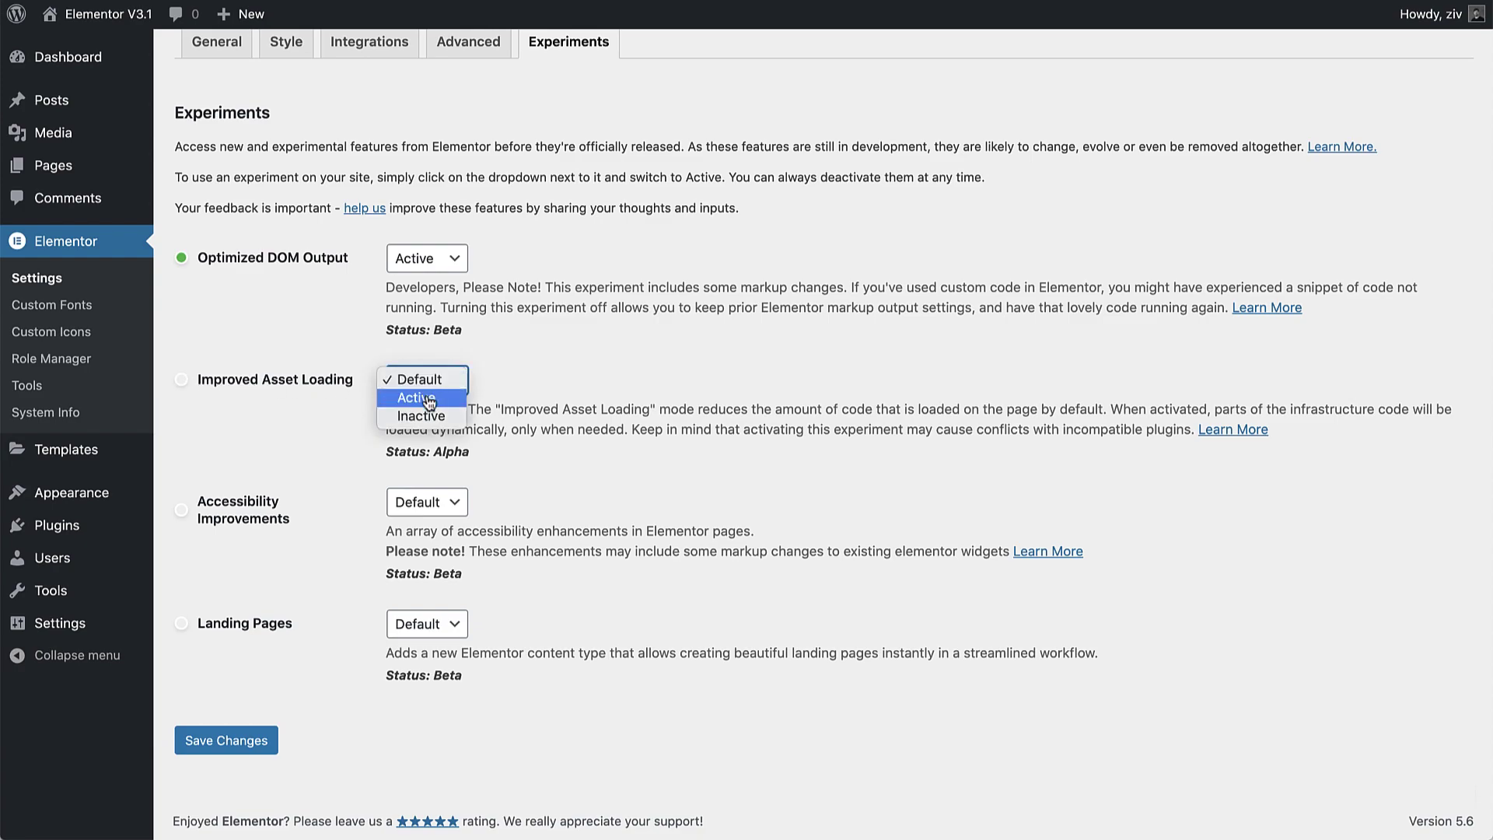
left_click(426, 418)
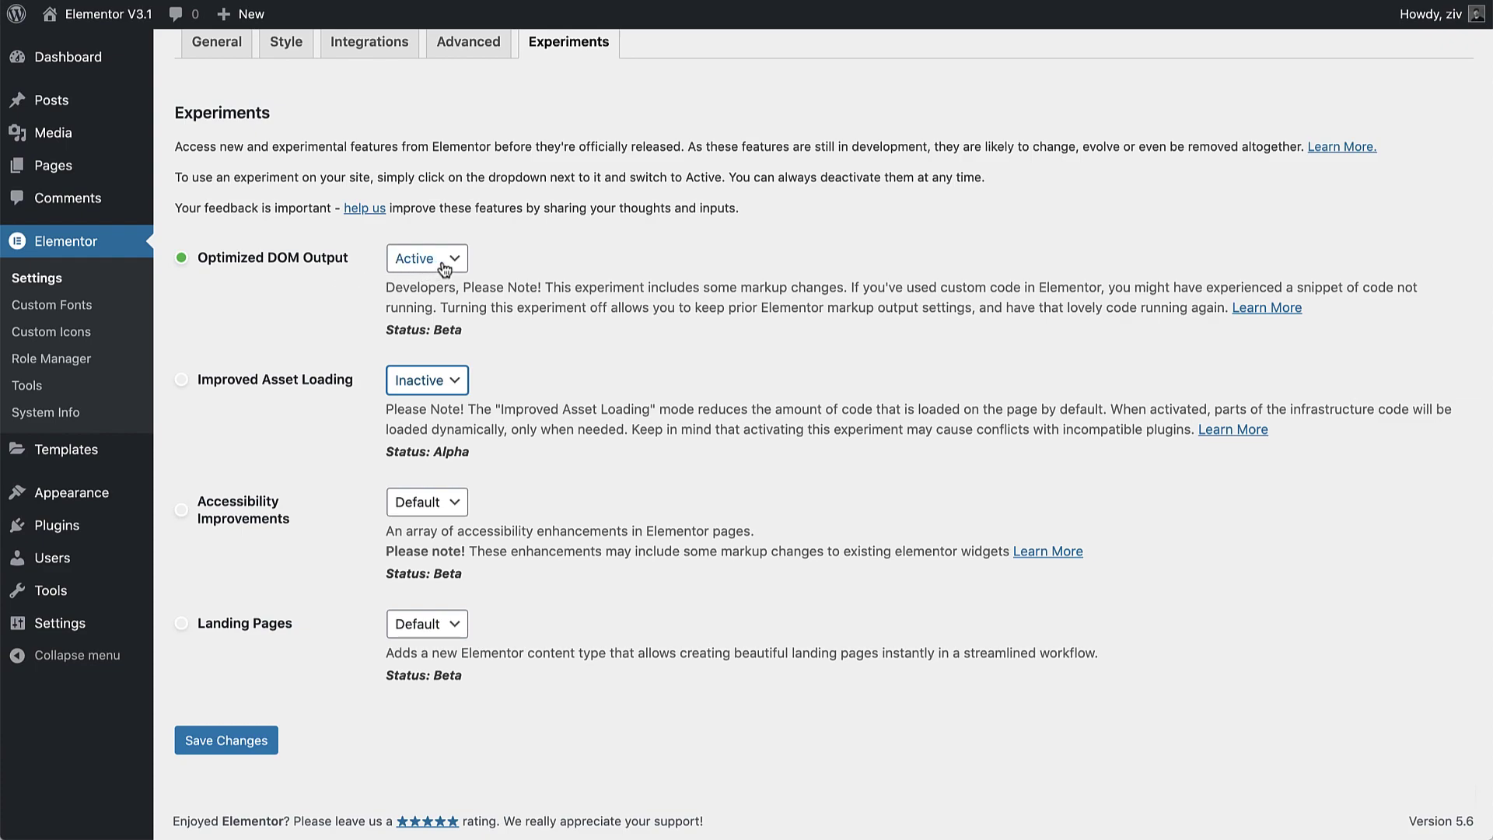
left_click(412, 260)
left_click(436, 242)
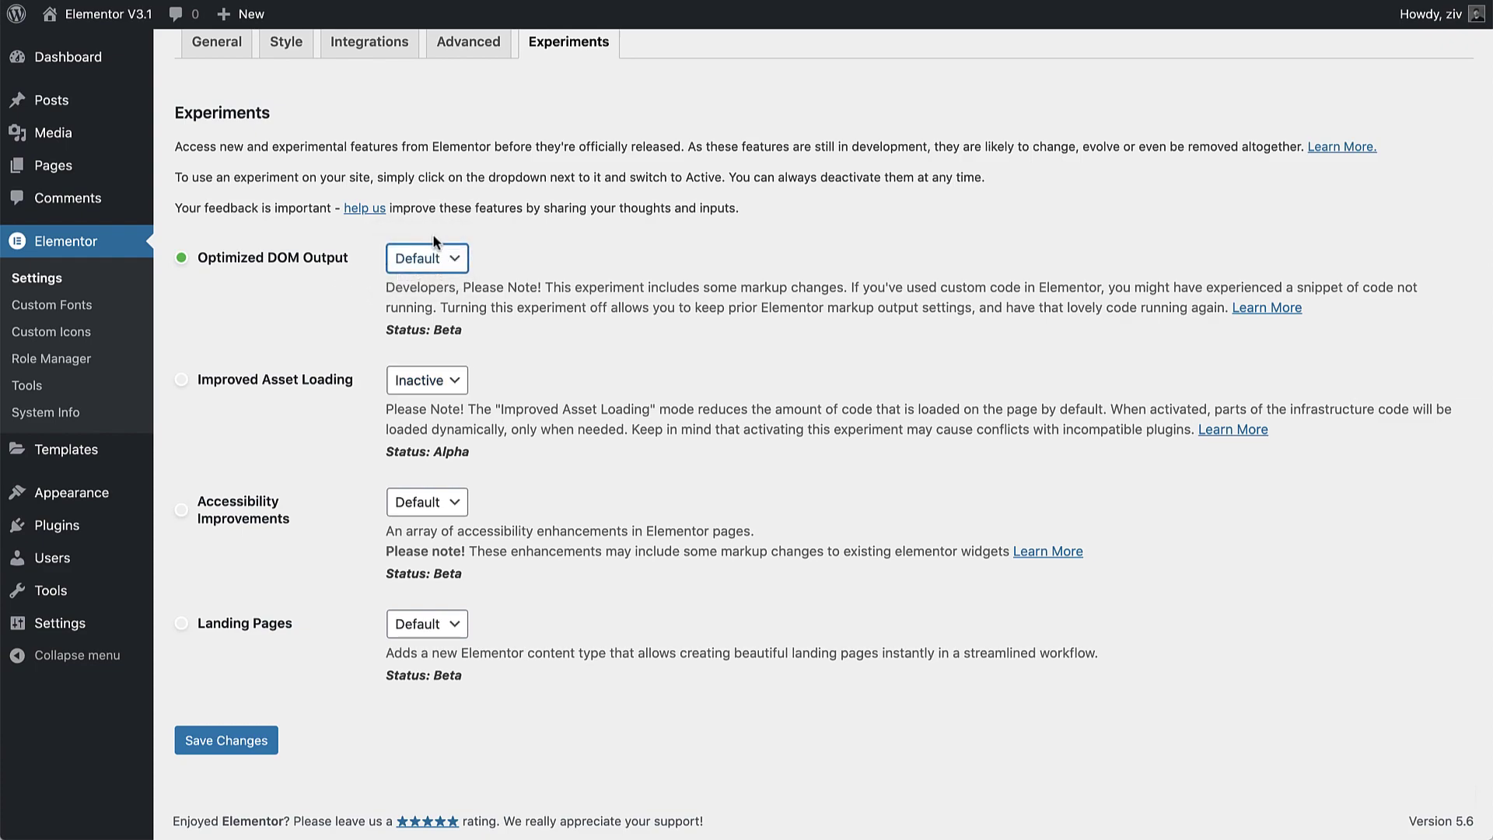
left_click(243, 747)
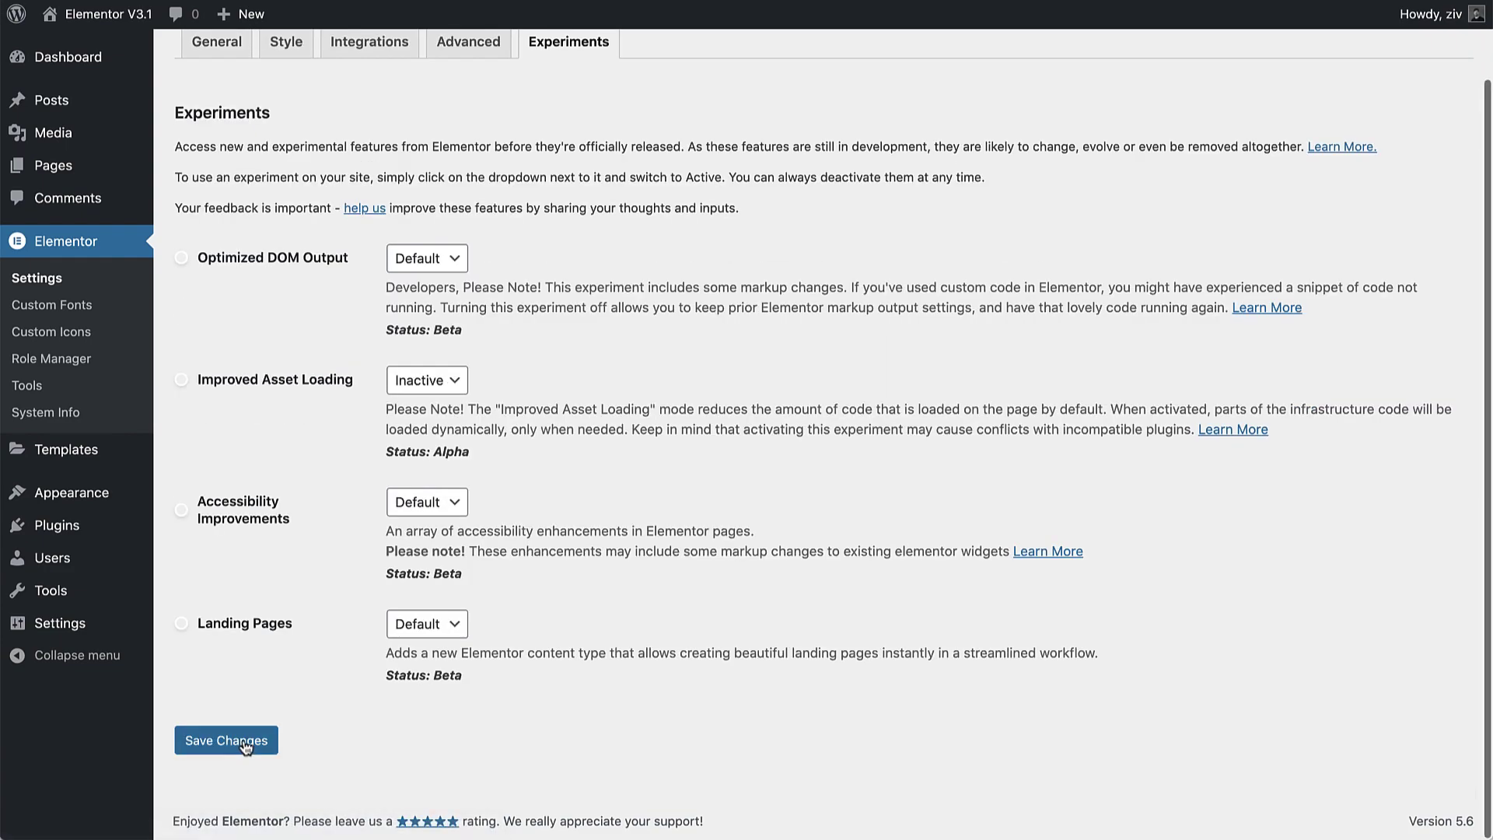
Check the default status of Optimized DOM Output and open its documentation
mouse_move(179, 265)
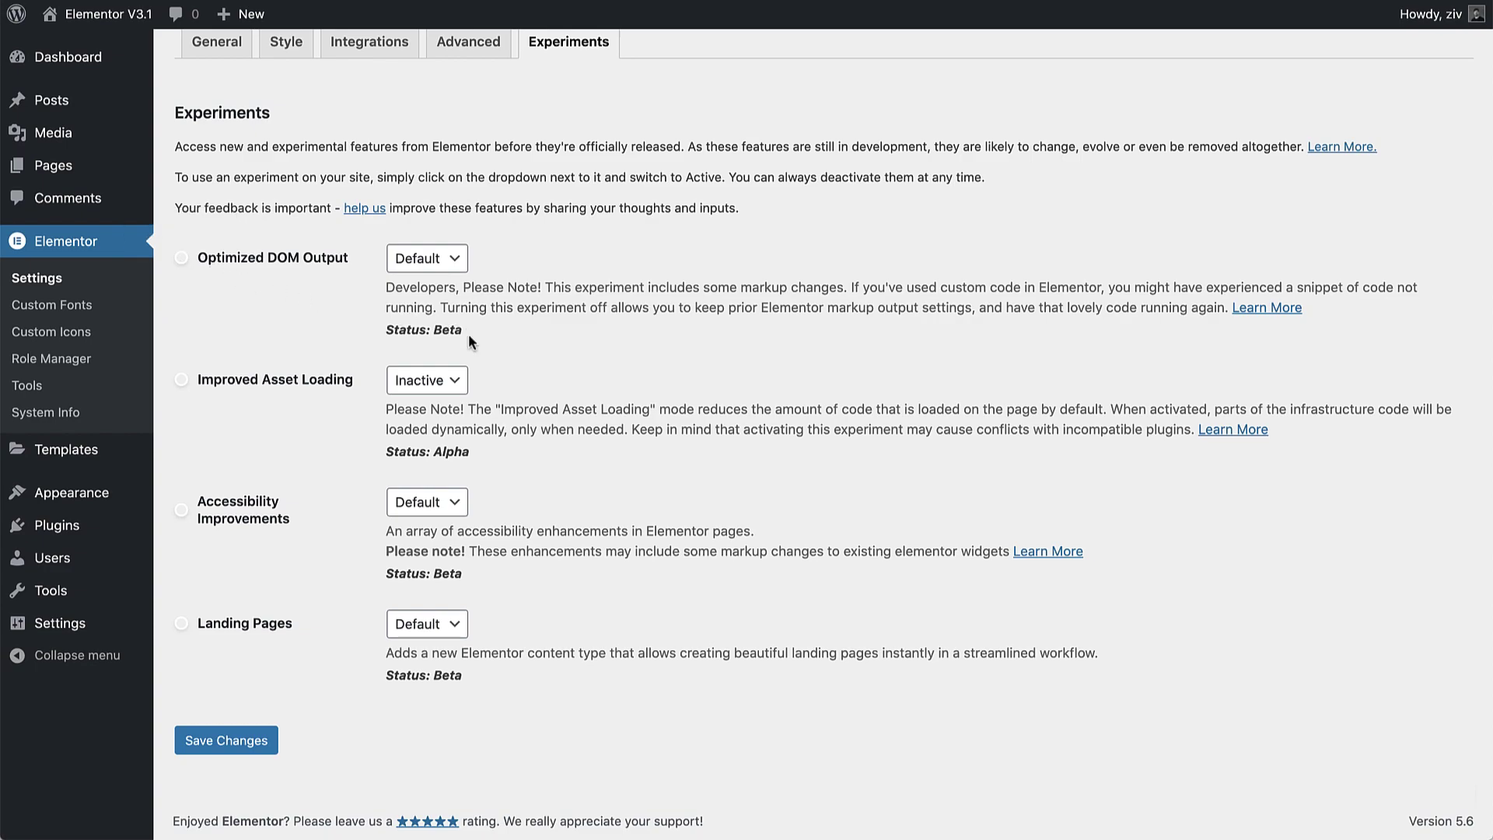
left_click(1266, 308)
Set the Improved Asset Loading experiment to Default, save the changes and check its default status
left_click(416, 383)
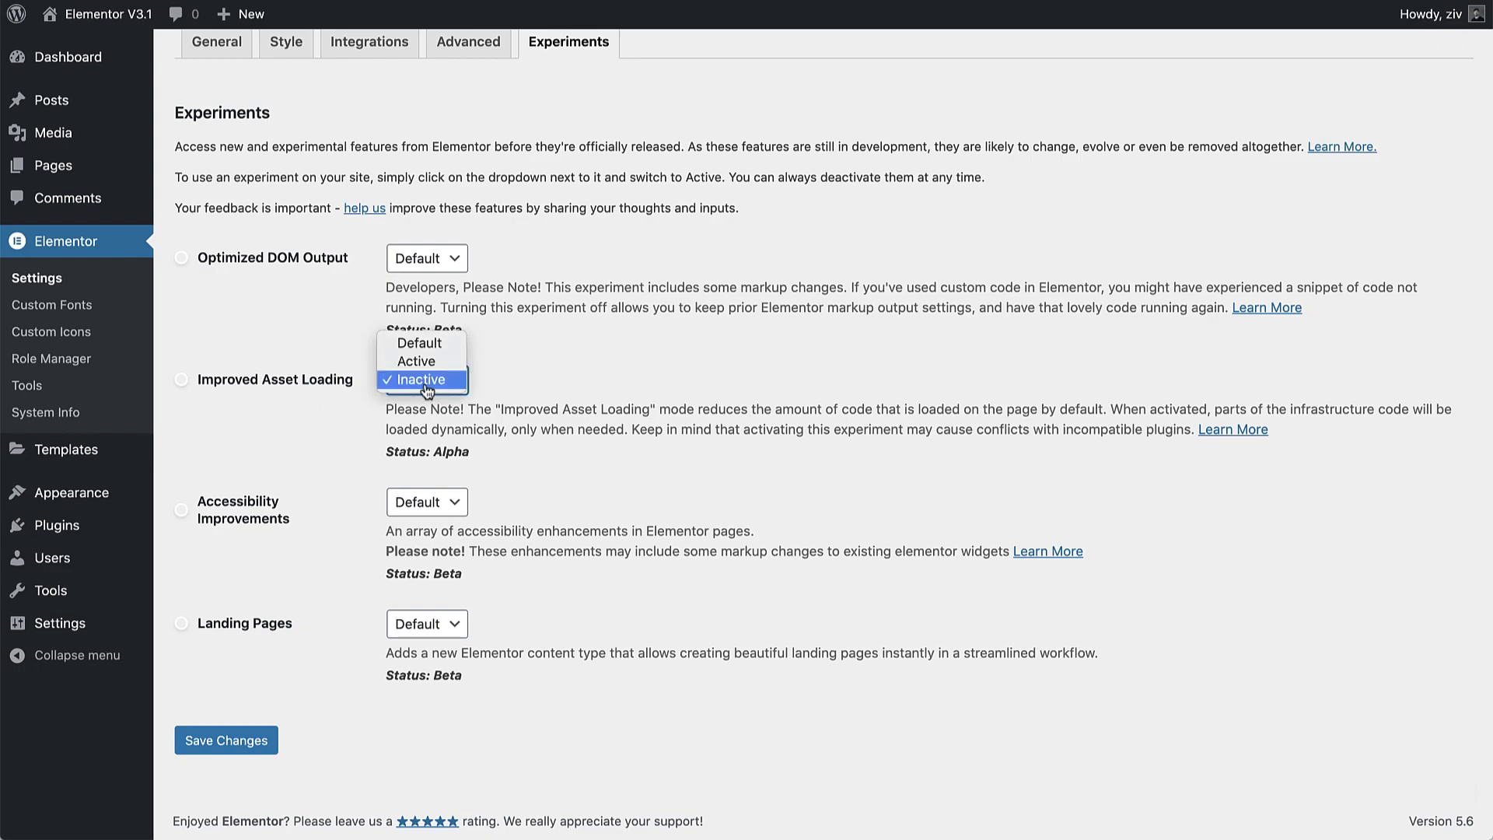
left_click(422, 343)
left_click(217, 744)
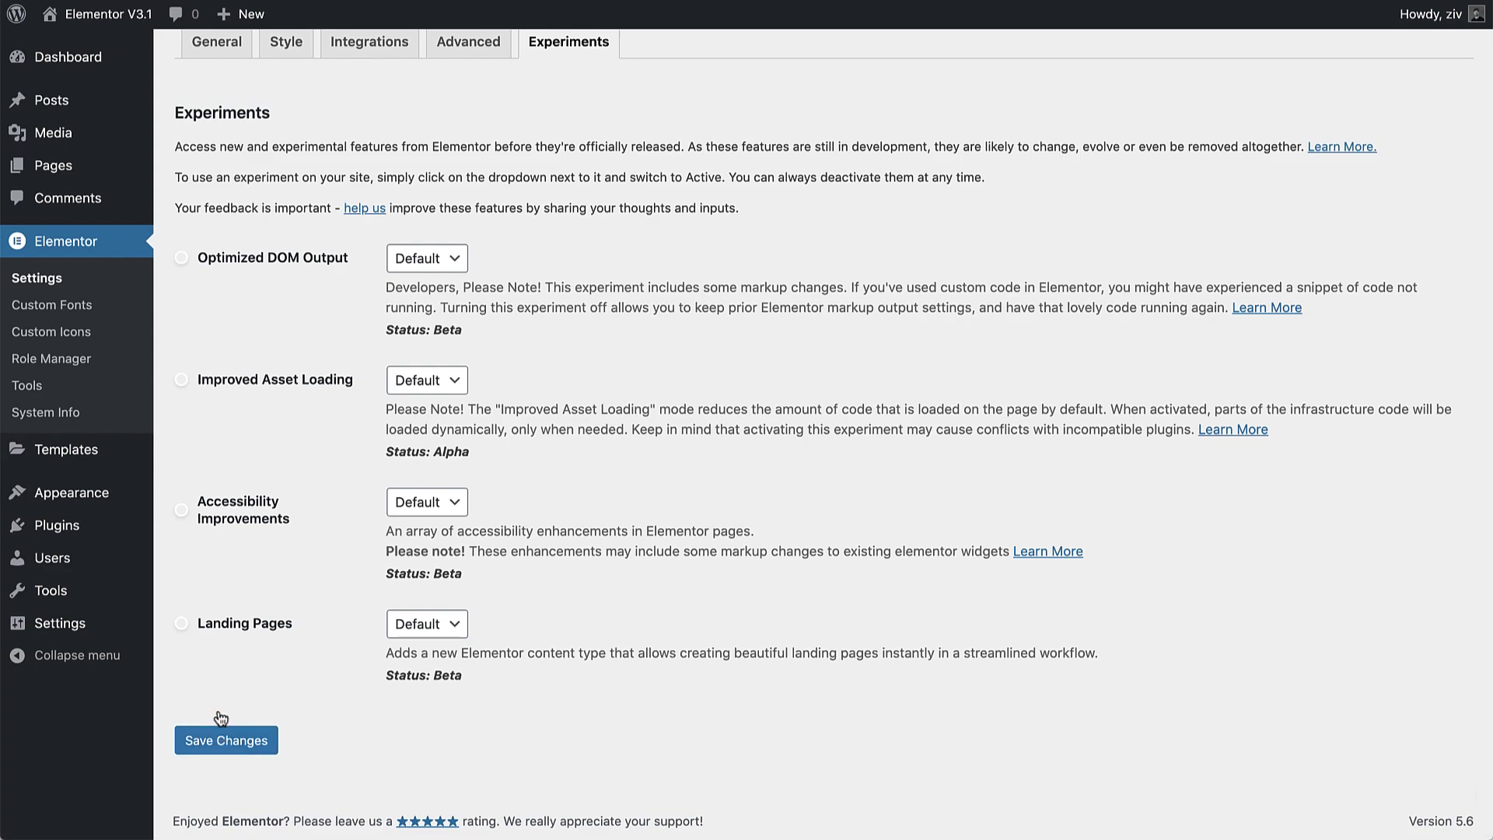
mouse_move(184, 386)
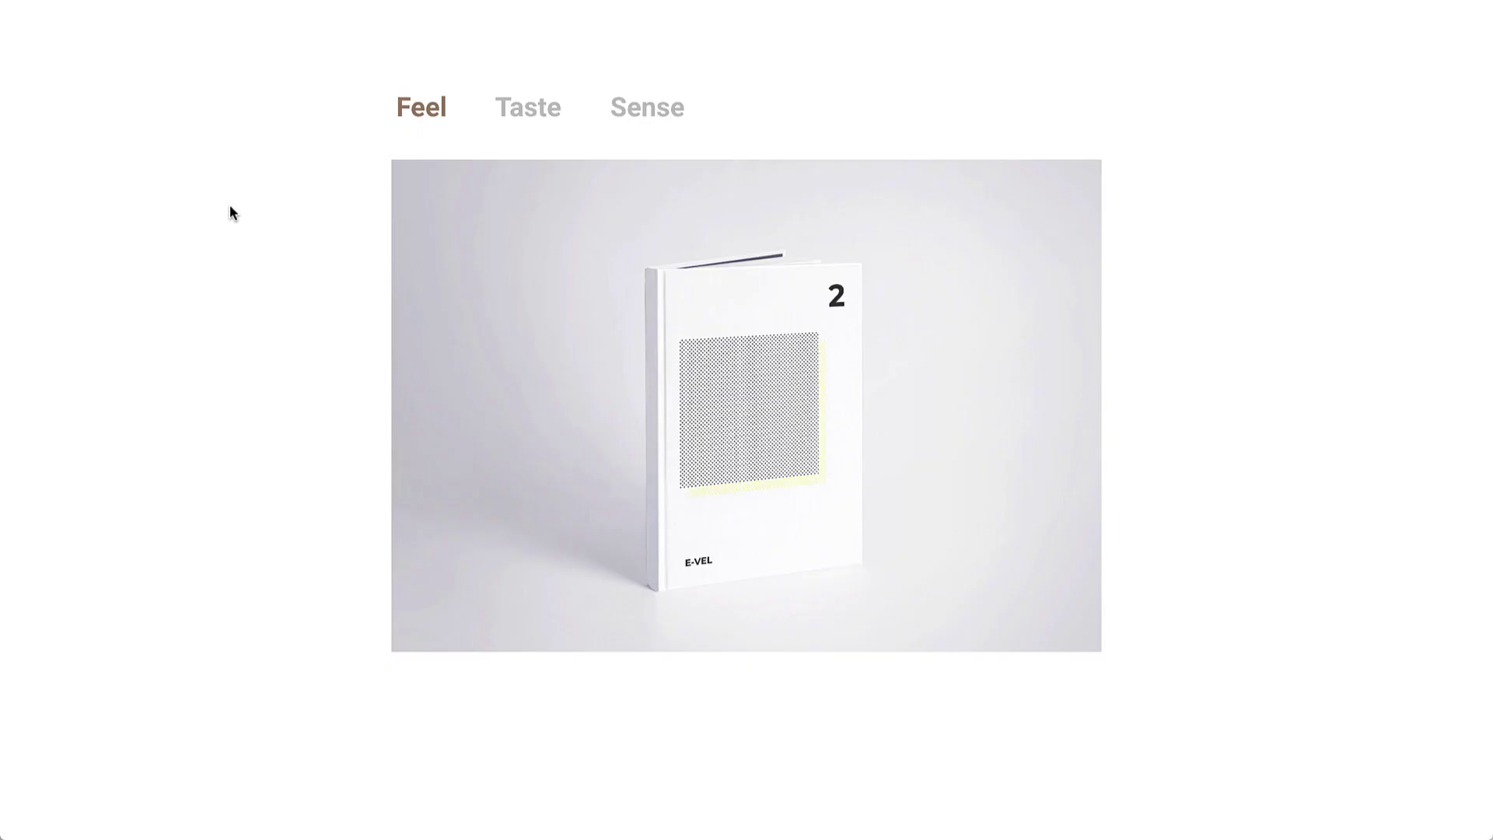
Preview the test page's Taste content and return to the Feel content
left_click(528, 115)
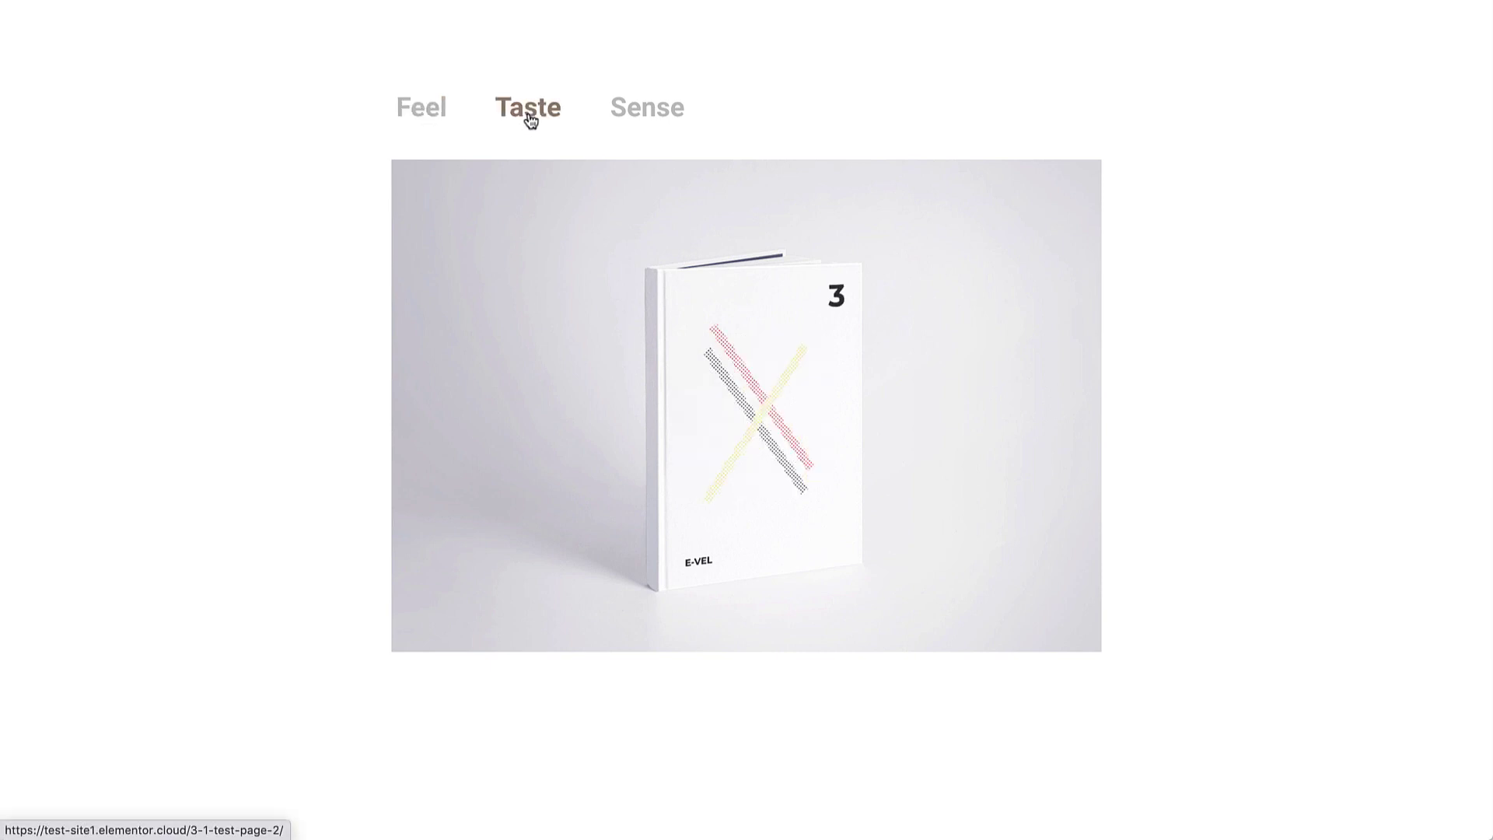
left_click(428, 113)
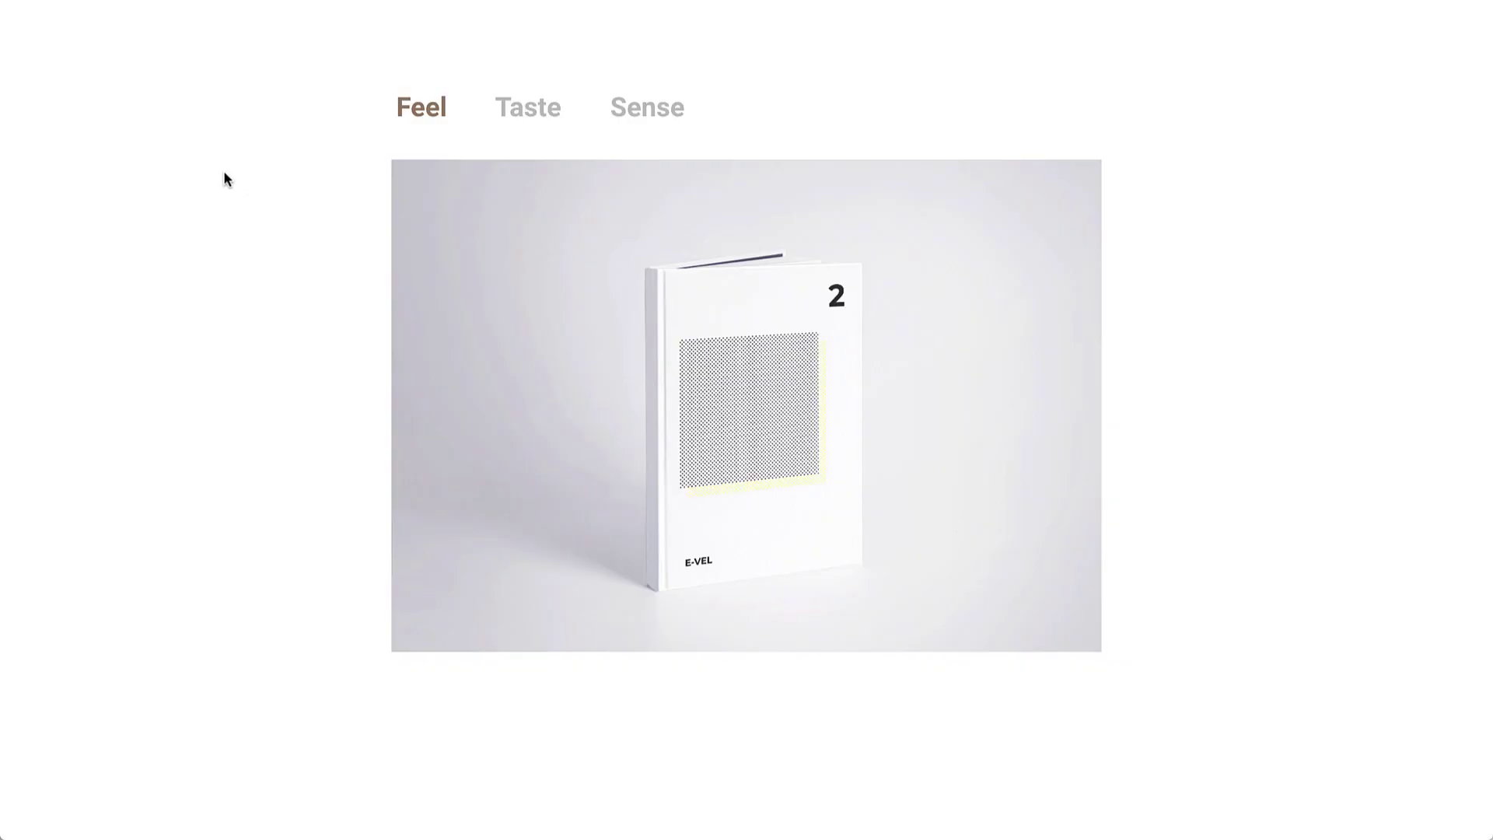
Inspect the test page and generate a desktop Lighthouse report covering Accessibility and SEO
right_click(224, 178)
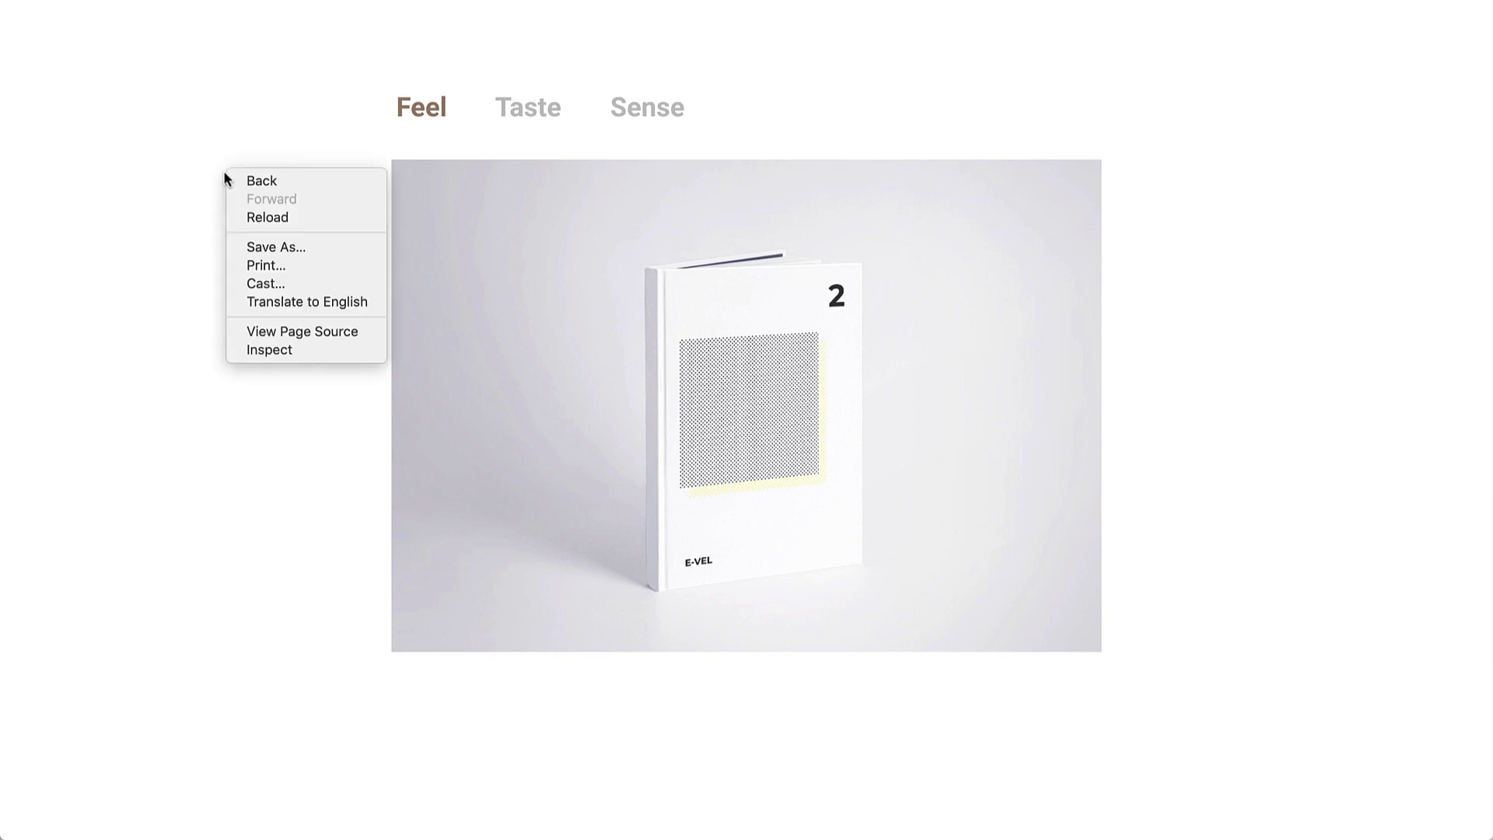
left_click(253, 347)
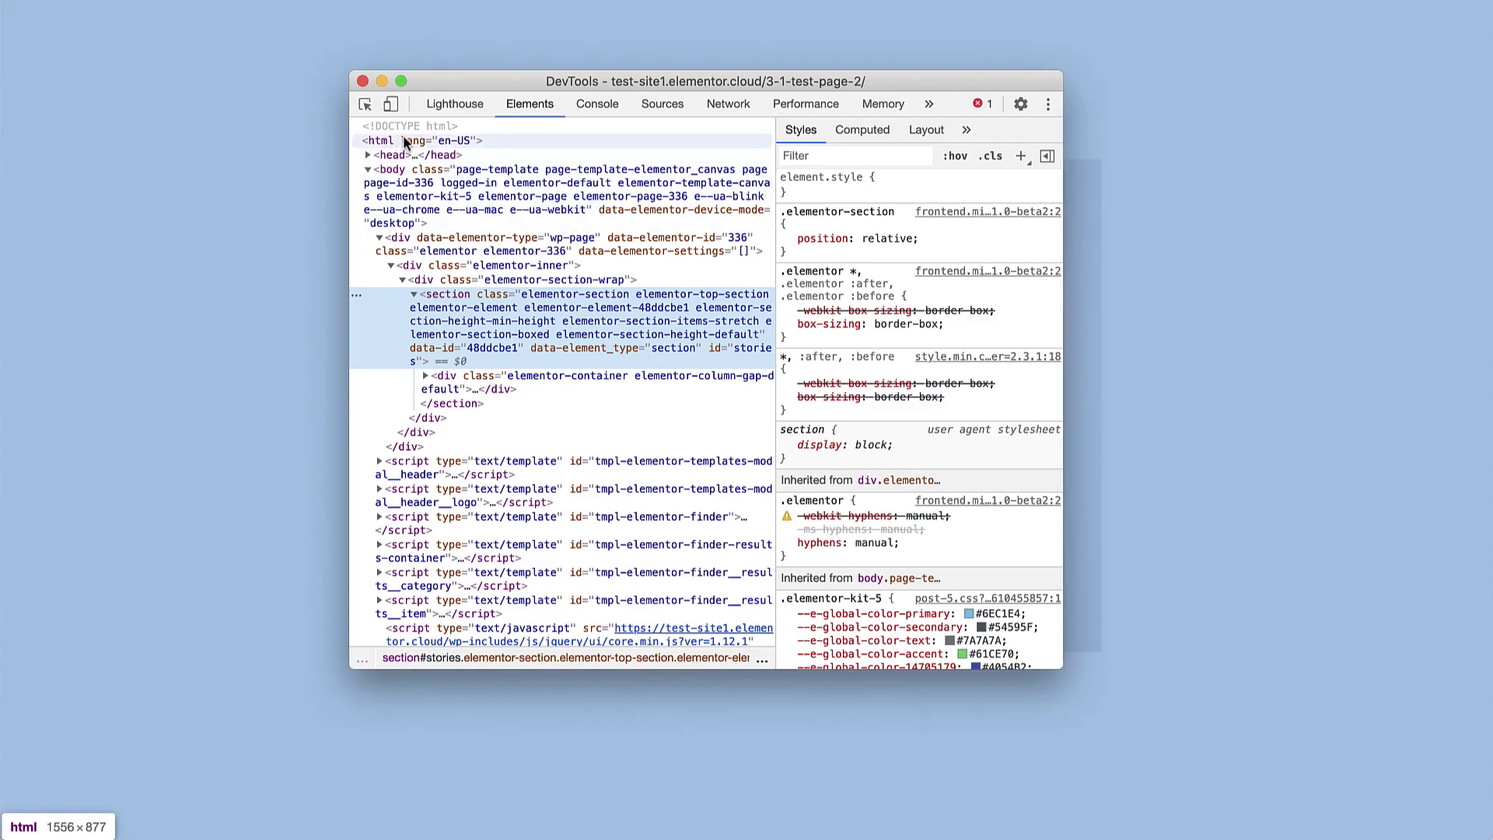
left_click(436, 110)
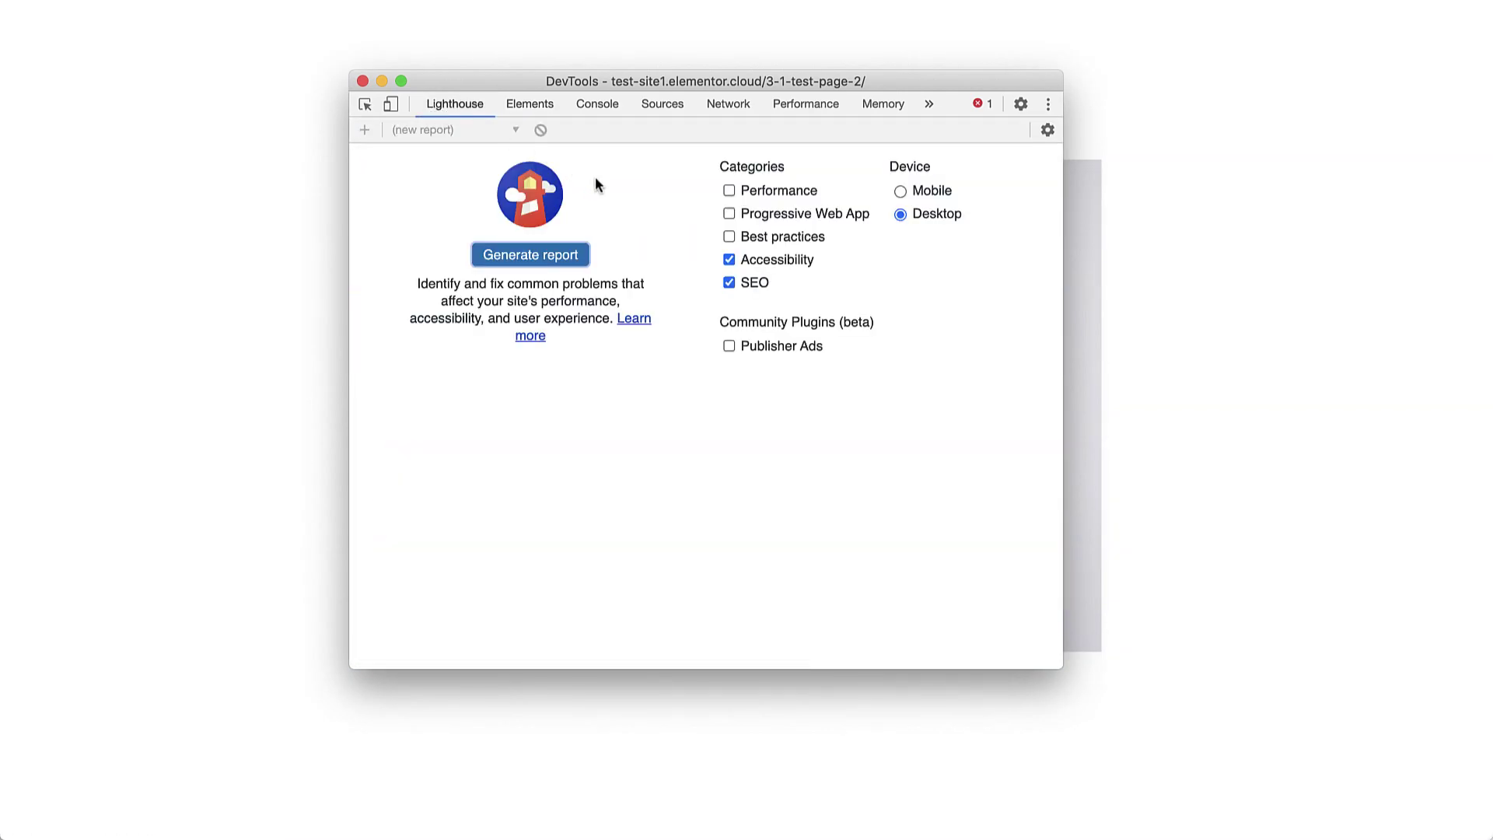
left_click(548, 254)
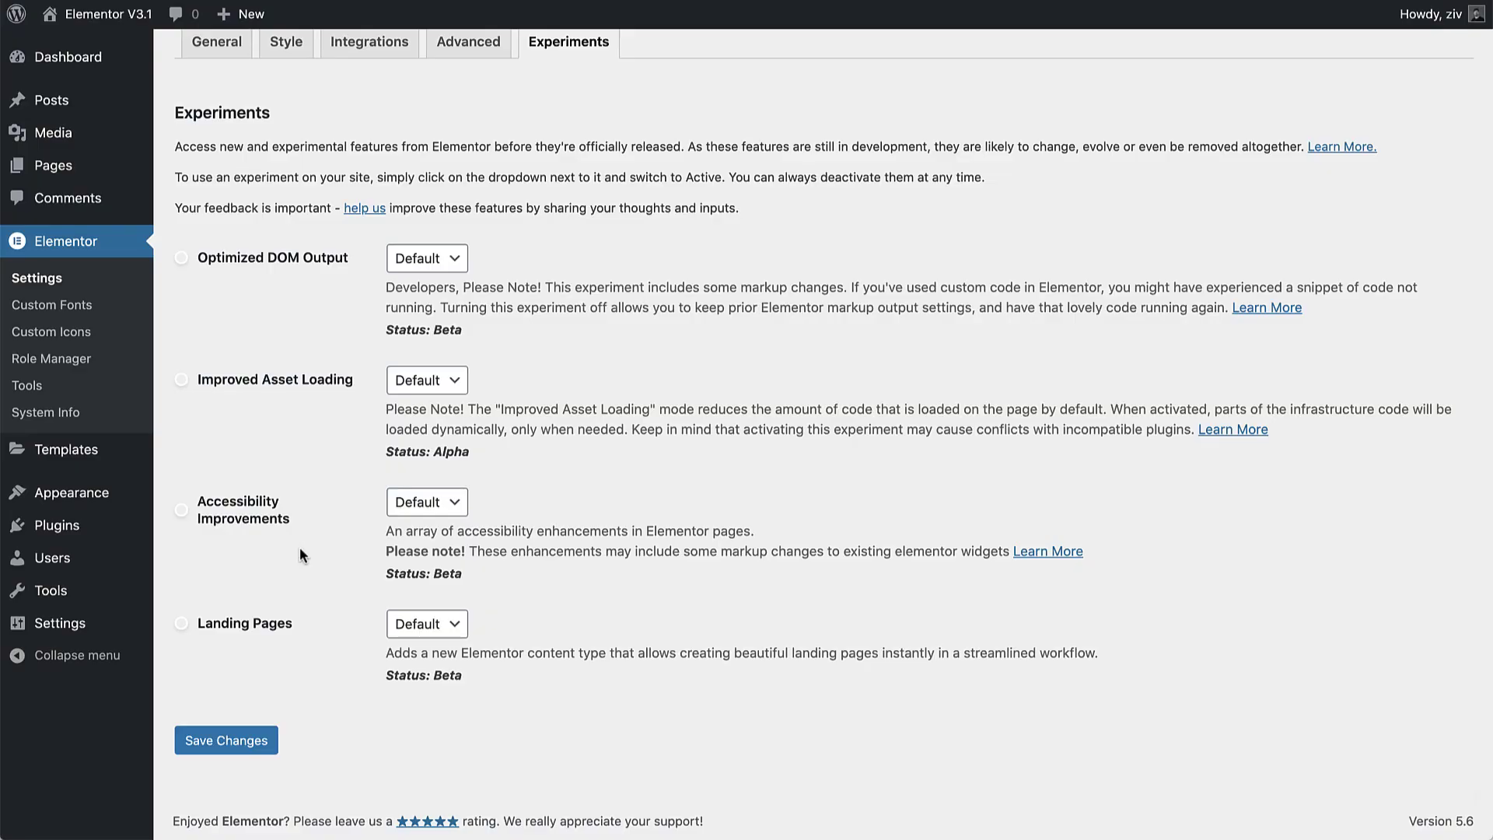
Set the Accessibility Improvements experiment to Active and save the changes
left_click(415, 504)
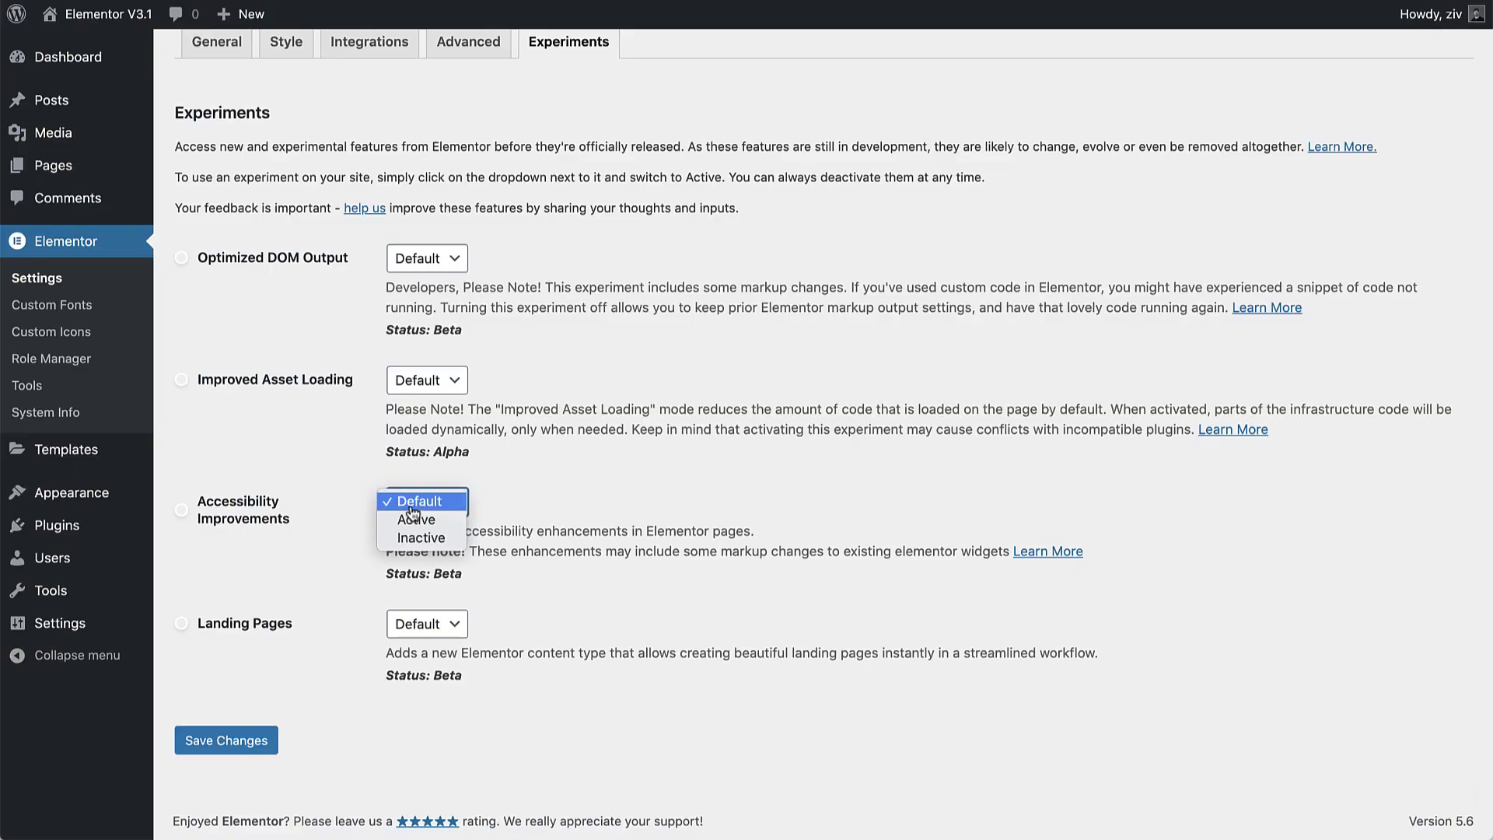
left_click(414, 519)
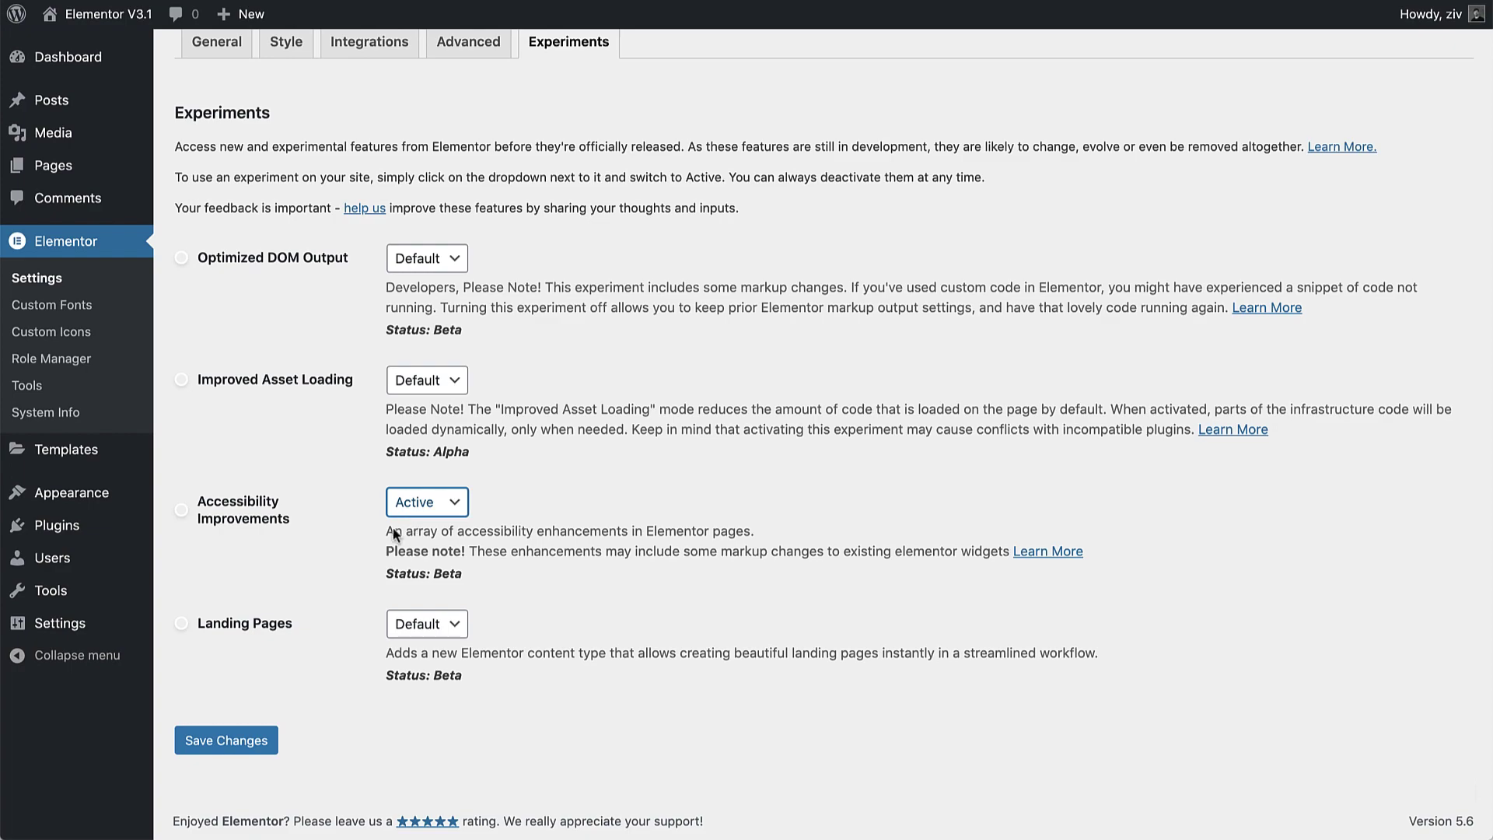
left_click(233, 741)
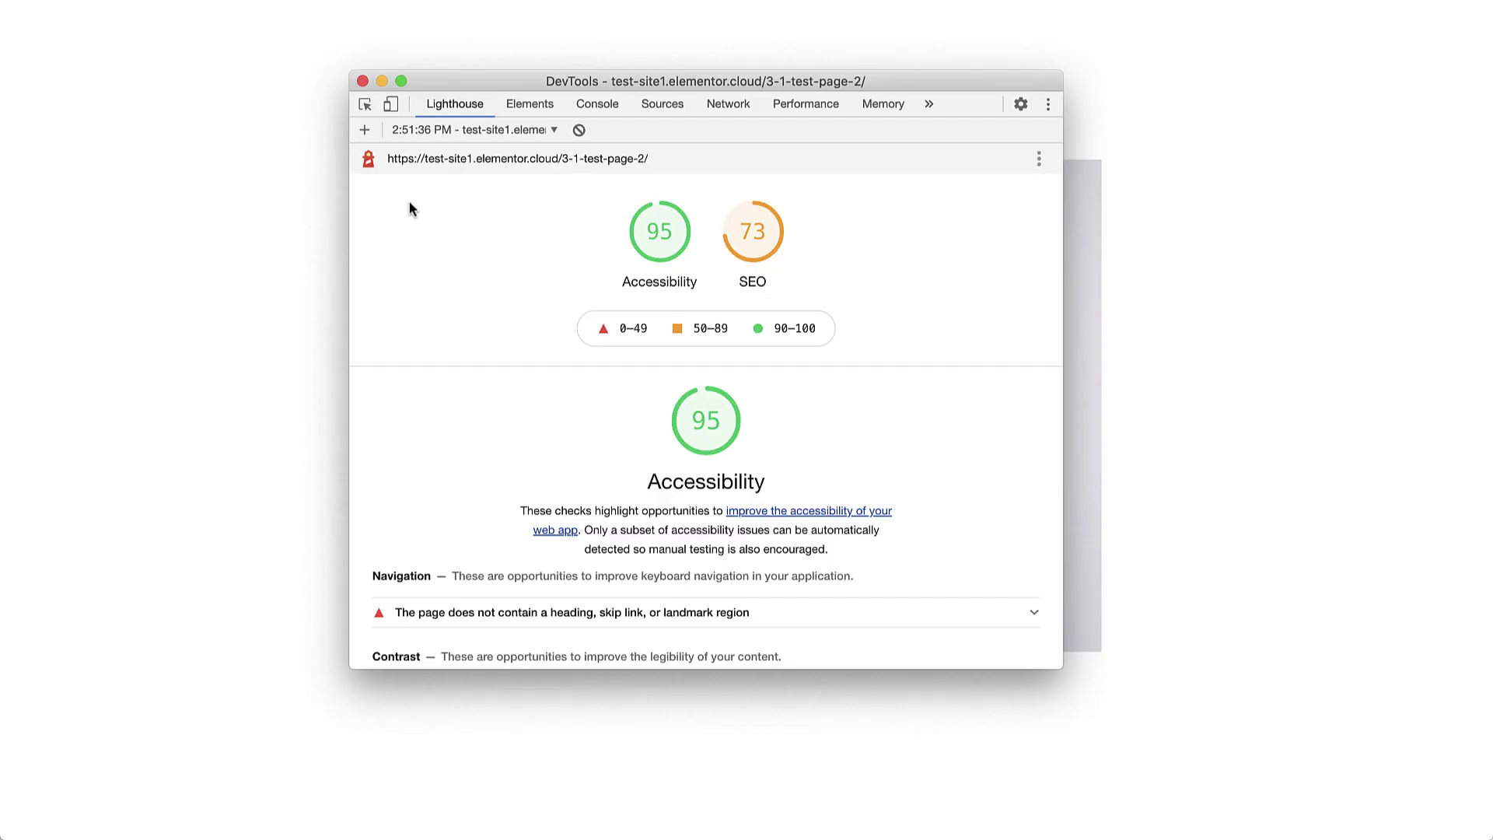
Generate a new Lighthouse report for the test page and compare its Accessibility and SEO scores with the earlier report
left_click(365, 130)
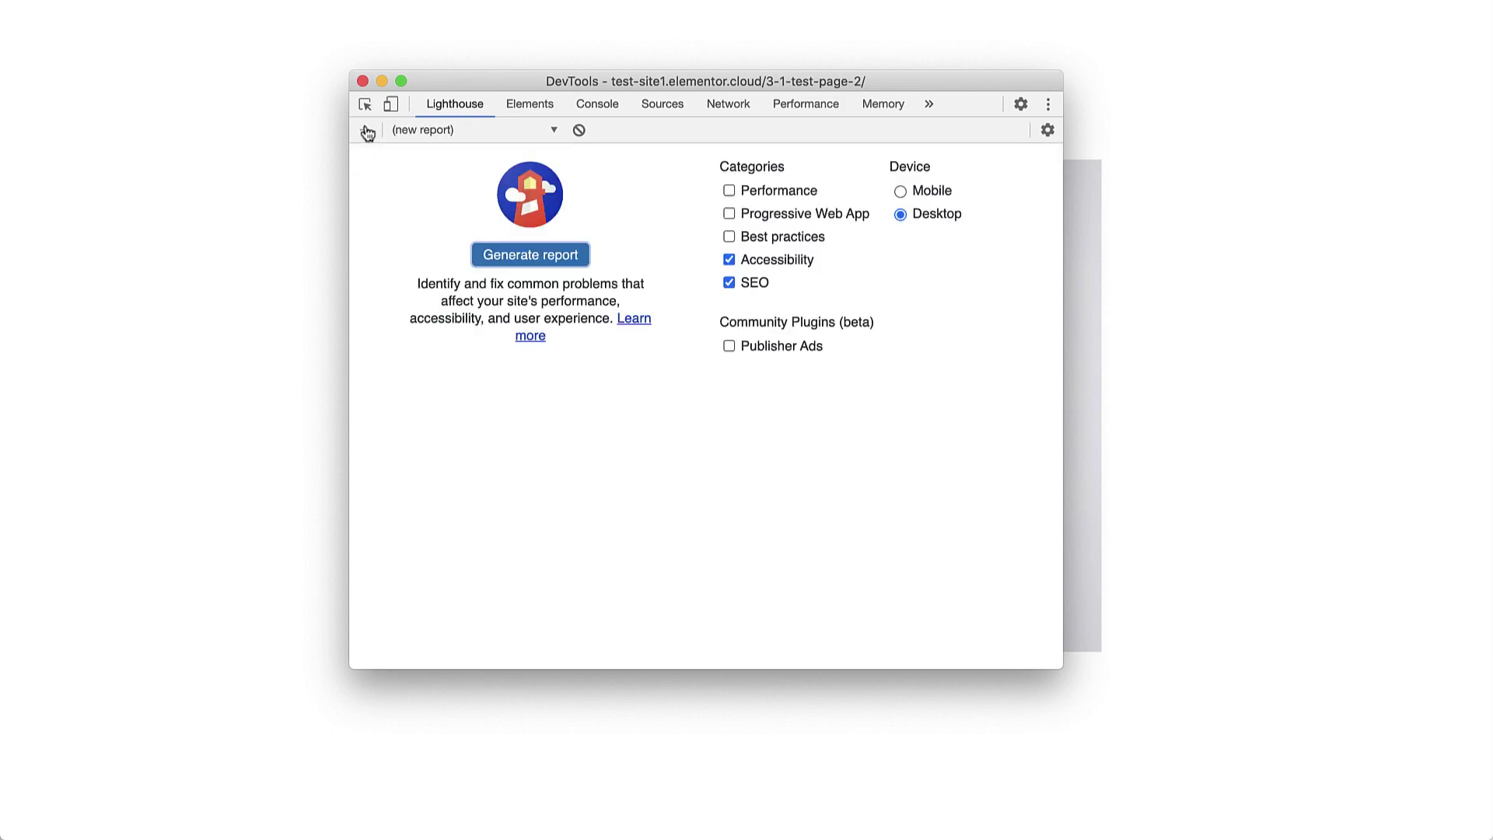
left_click(502, 253)
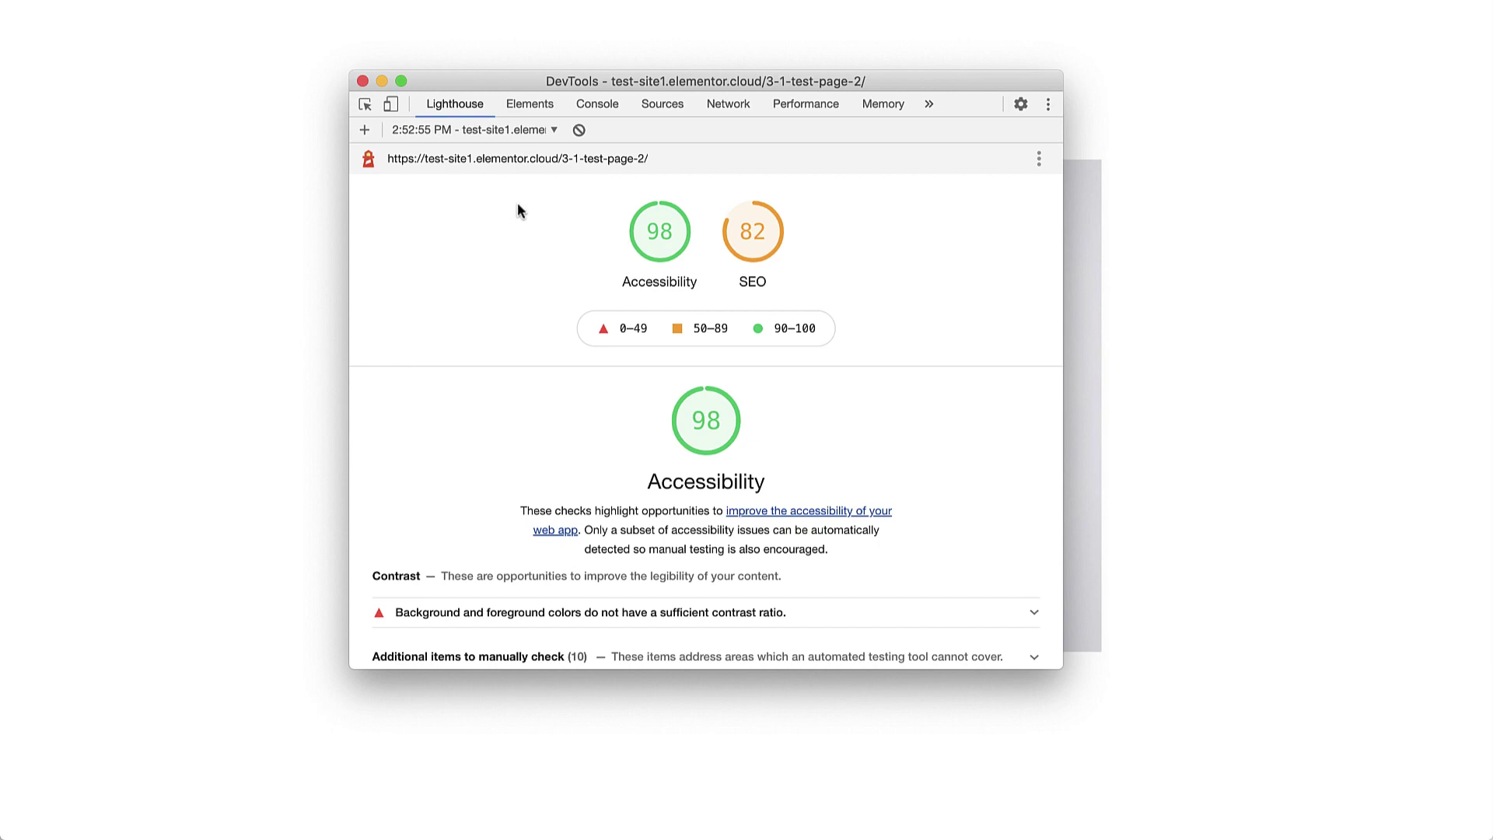
left_click(552, 130)
left_click(550, 146)
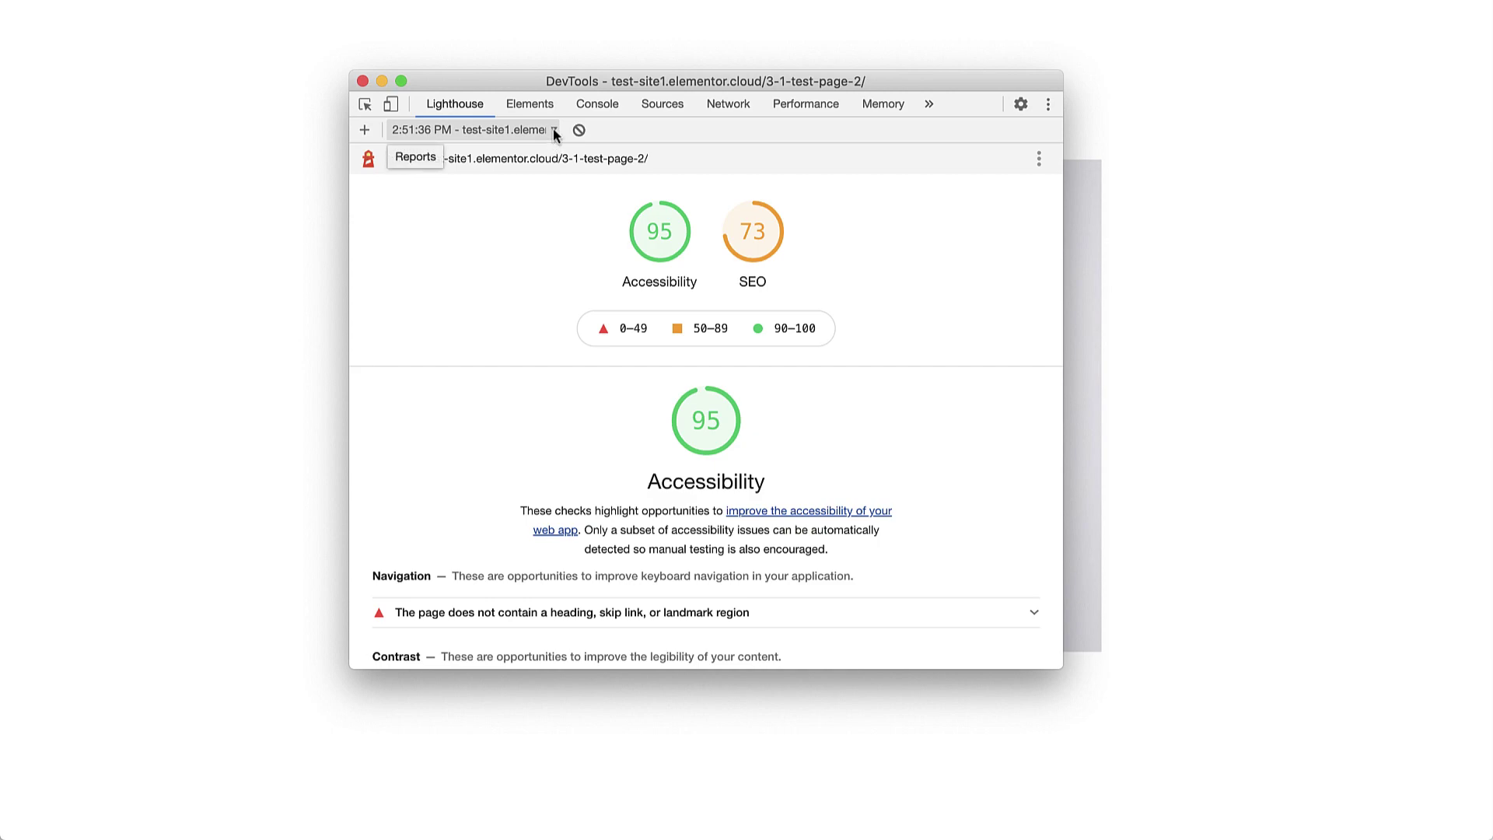
left_click(553, 128)
left_click(559, 113)
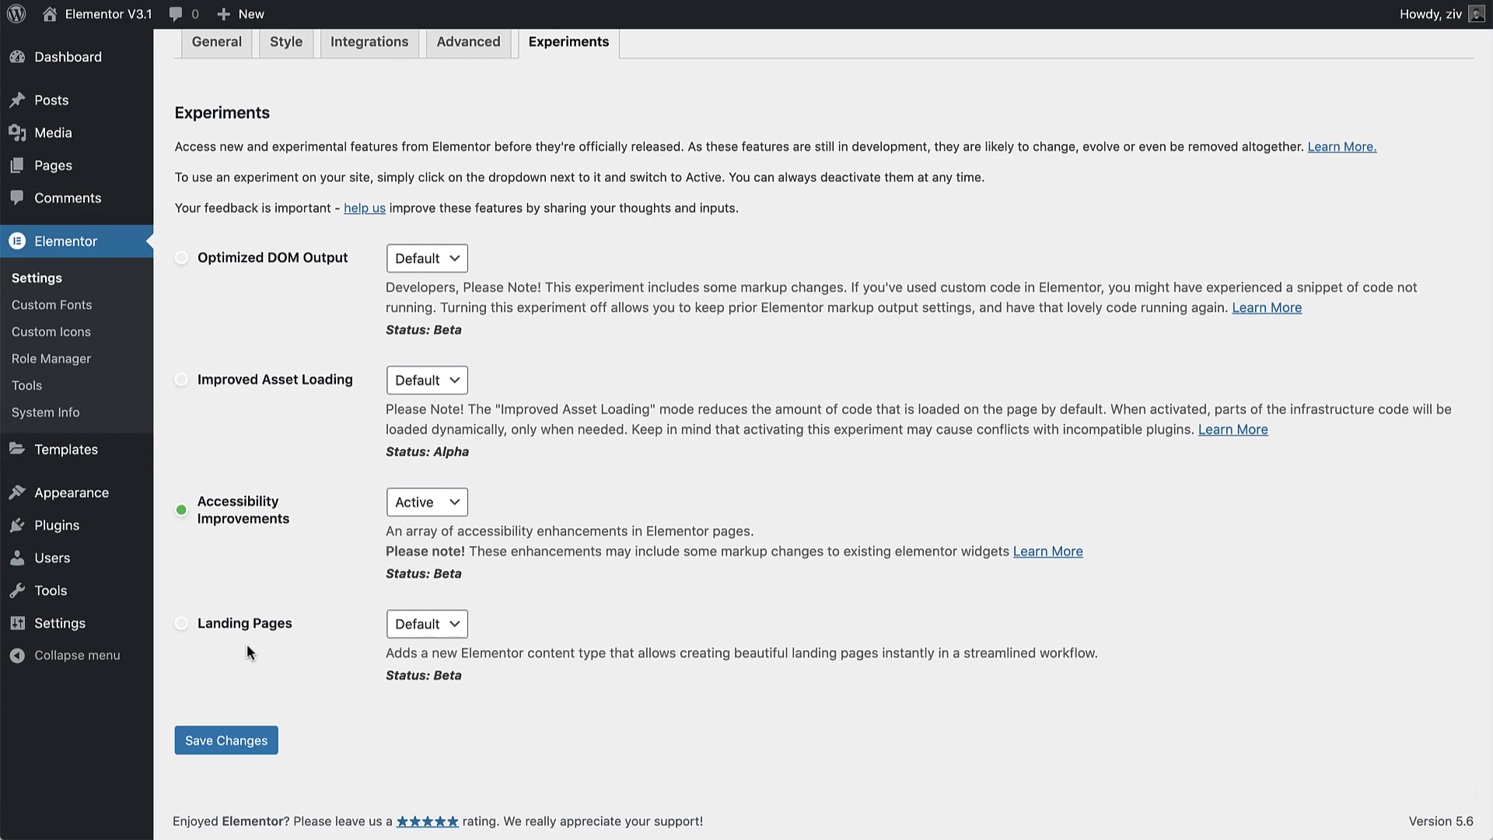
Set the Landing Pages experiment to Active, save the changes and open the Landing Pages section of the templates
left_click(425, 624)
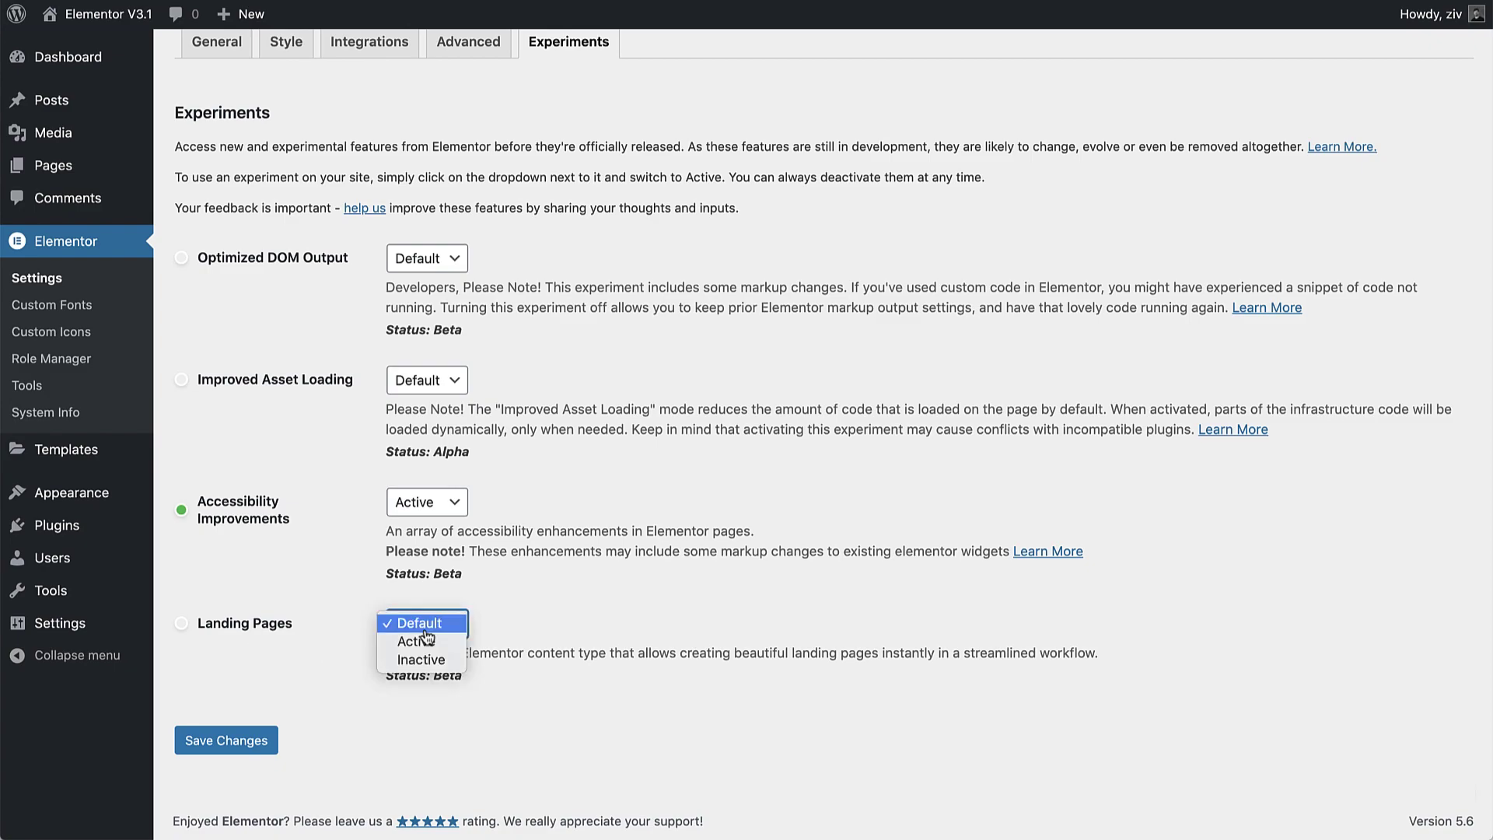
left_click(425, 640)
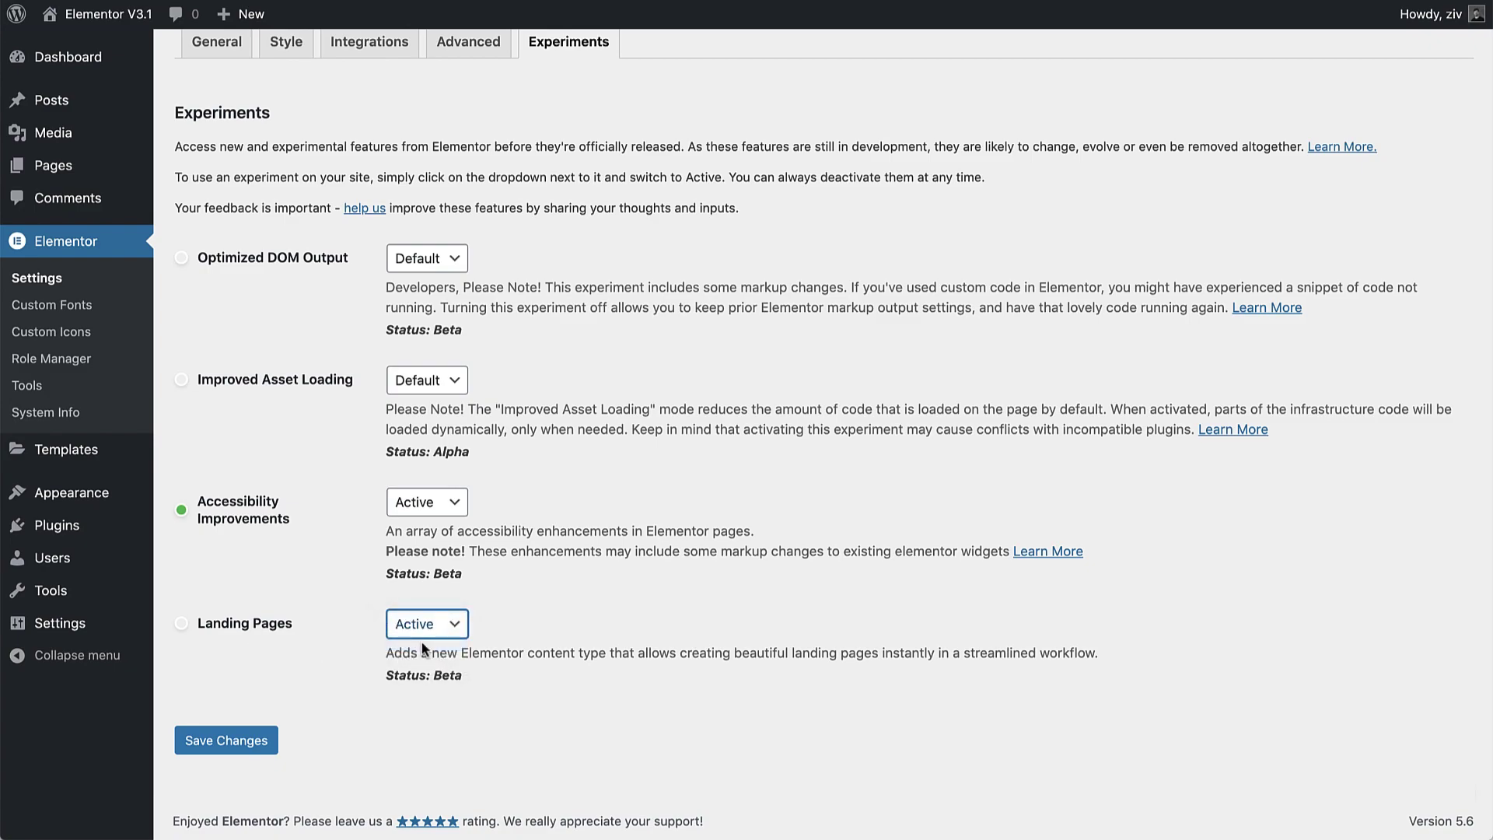
left_click(252, 741)
mouse_move(101, 454)
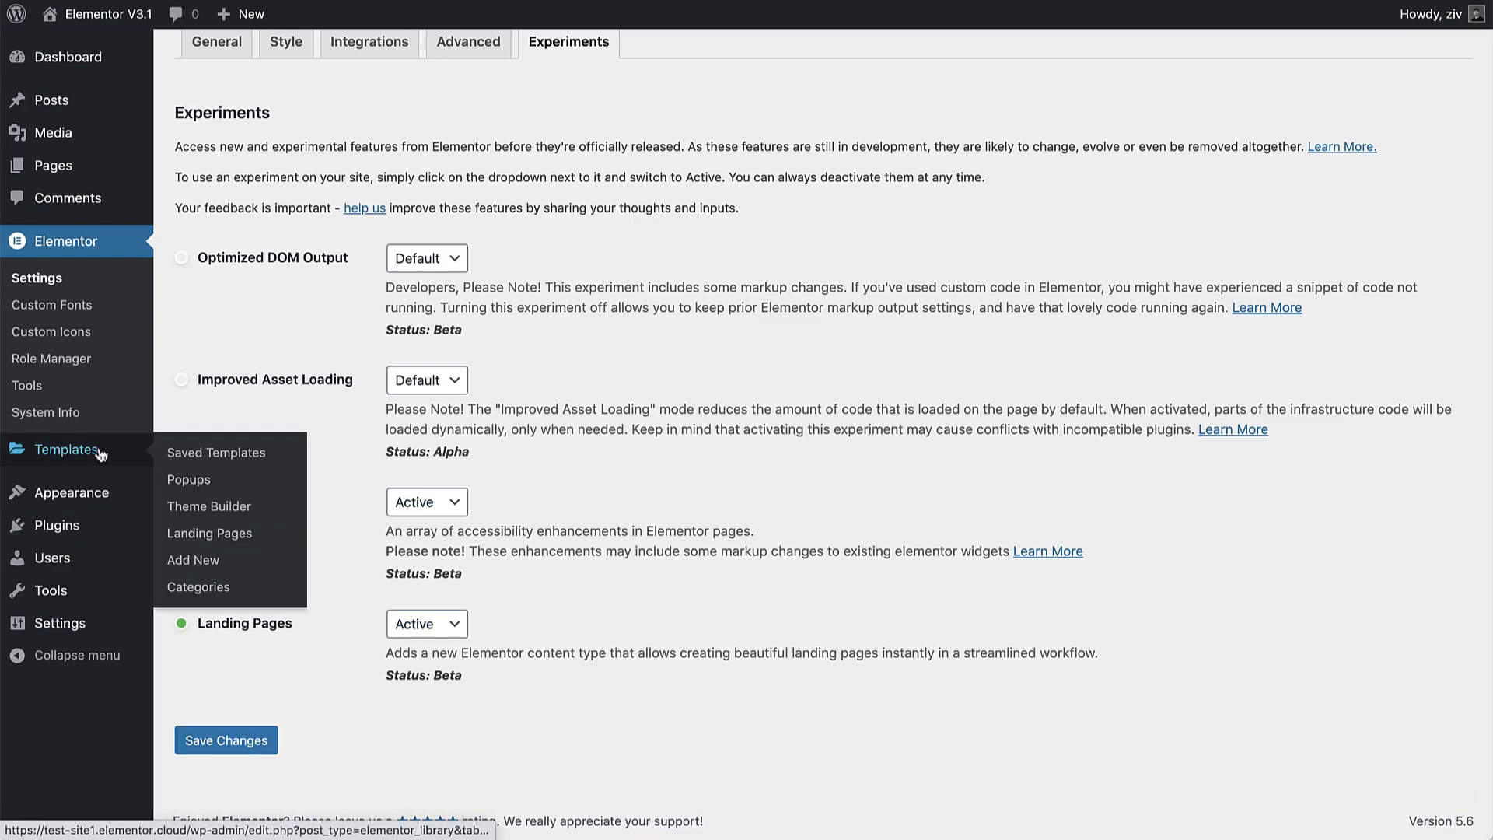
left_click(239, 542)
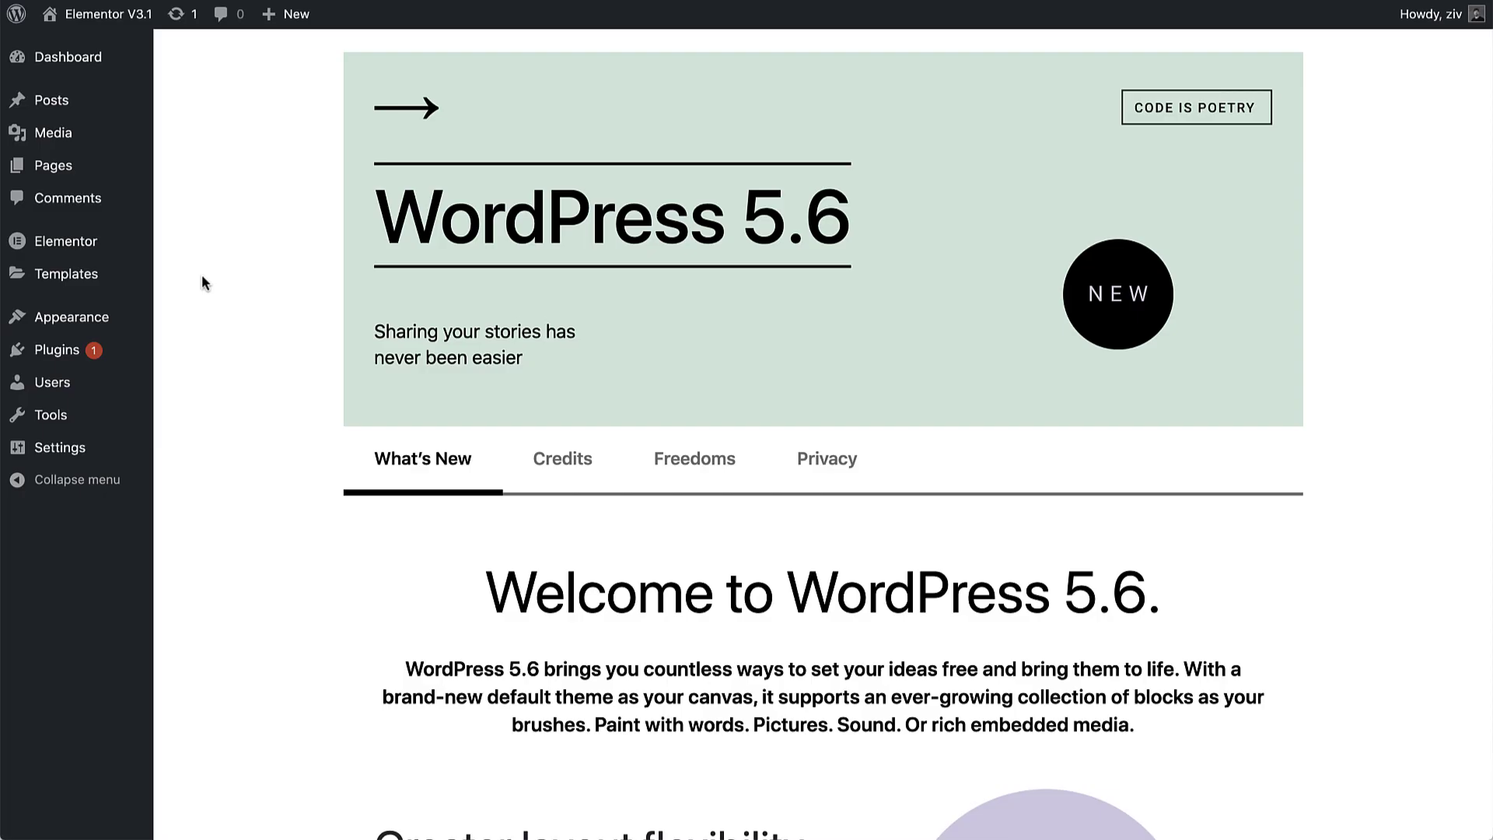
Open the site's Plugins page from the WordPress 5.6 welcome page
left_click(63, 351)
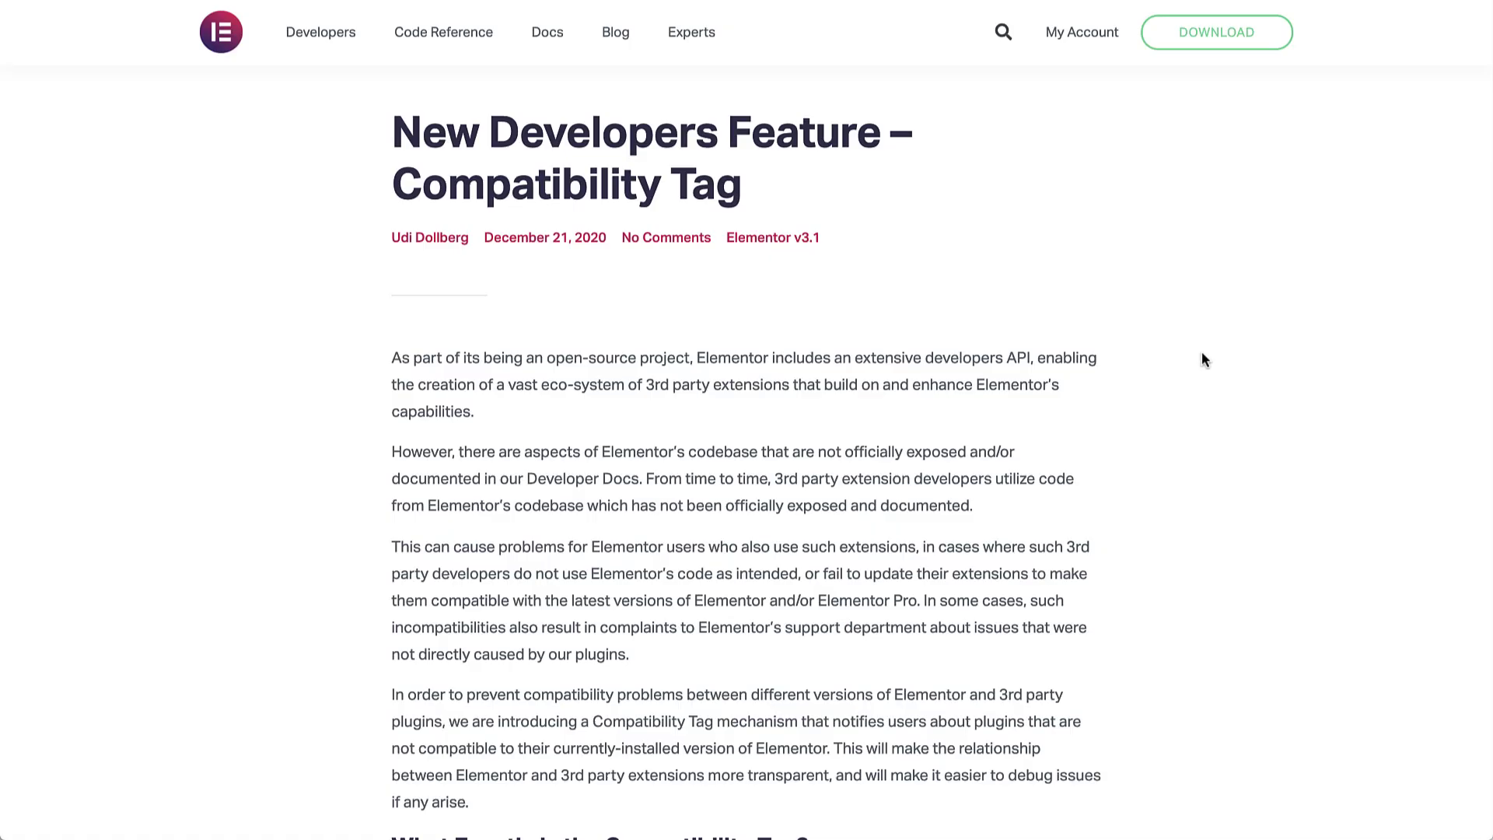
Read through the developer article on the Compatibility Tag, including how to add it to a plugin header
scroll(1202, 353, "down", 3)
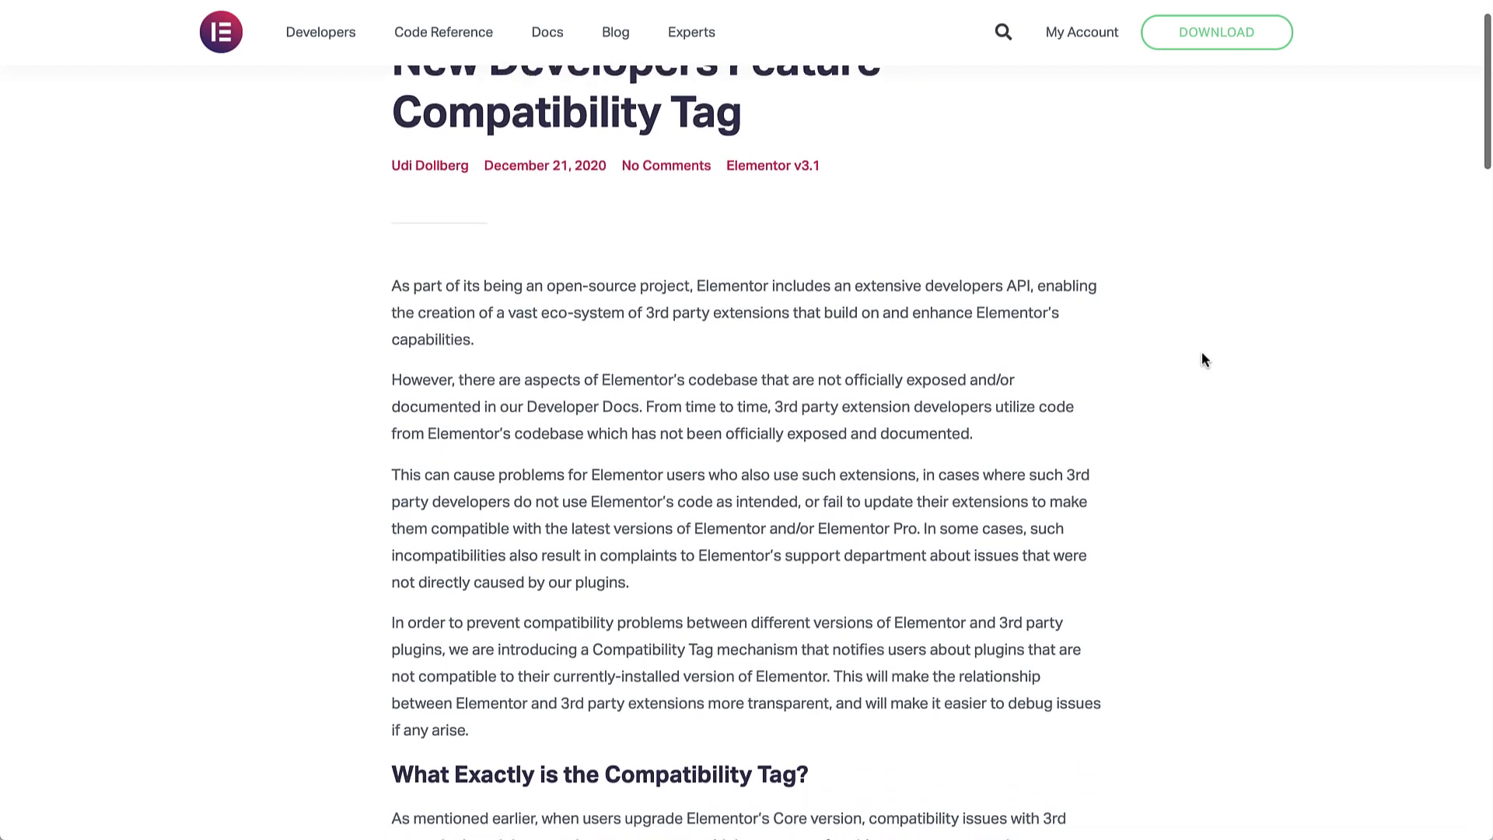
scroll(1201, 352, "down", 5)
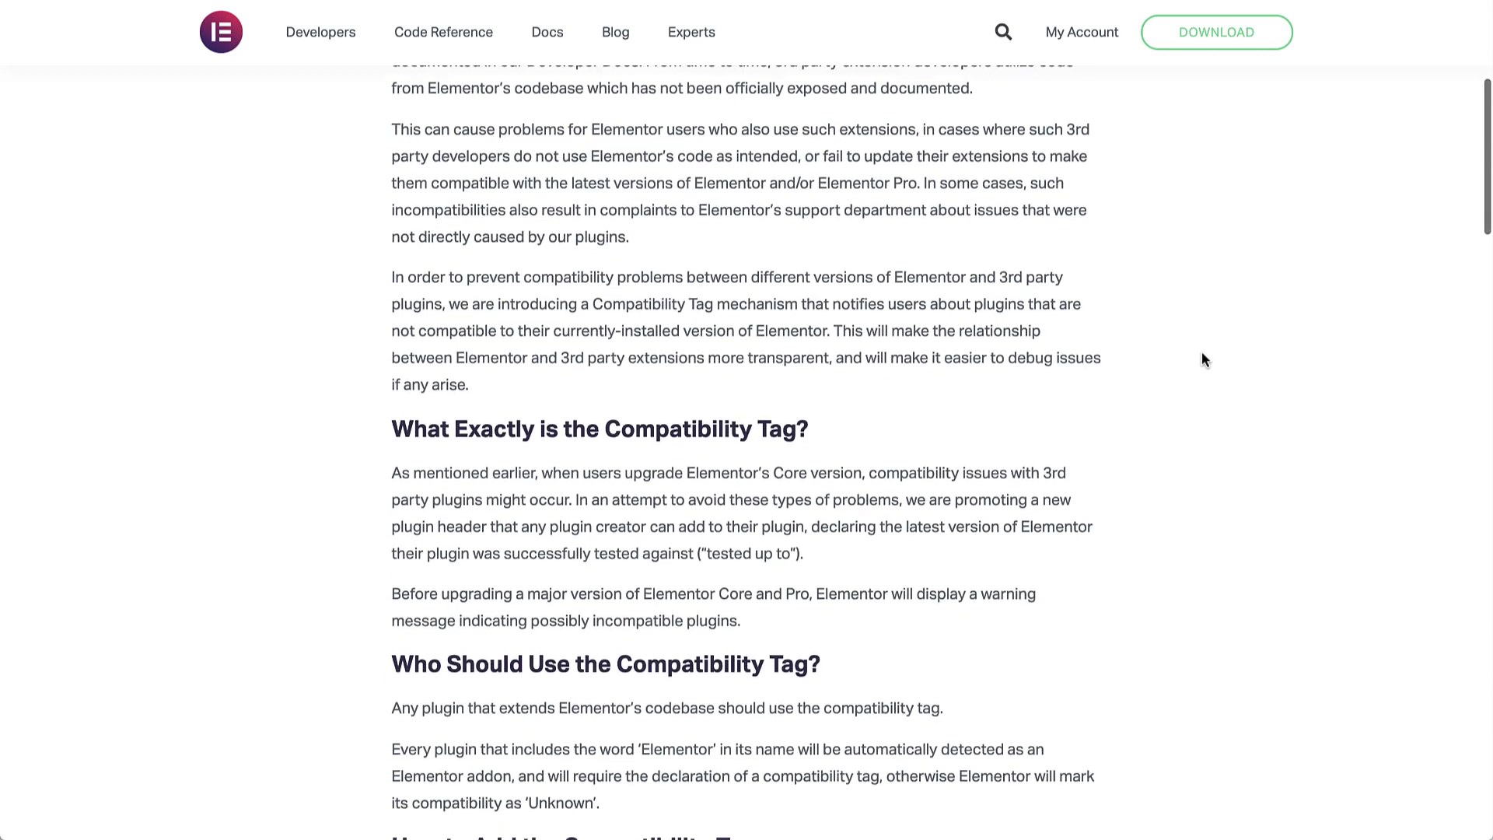
scroll(1201, 360, "down", 5)
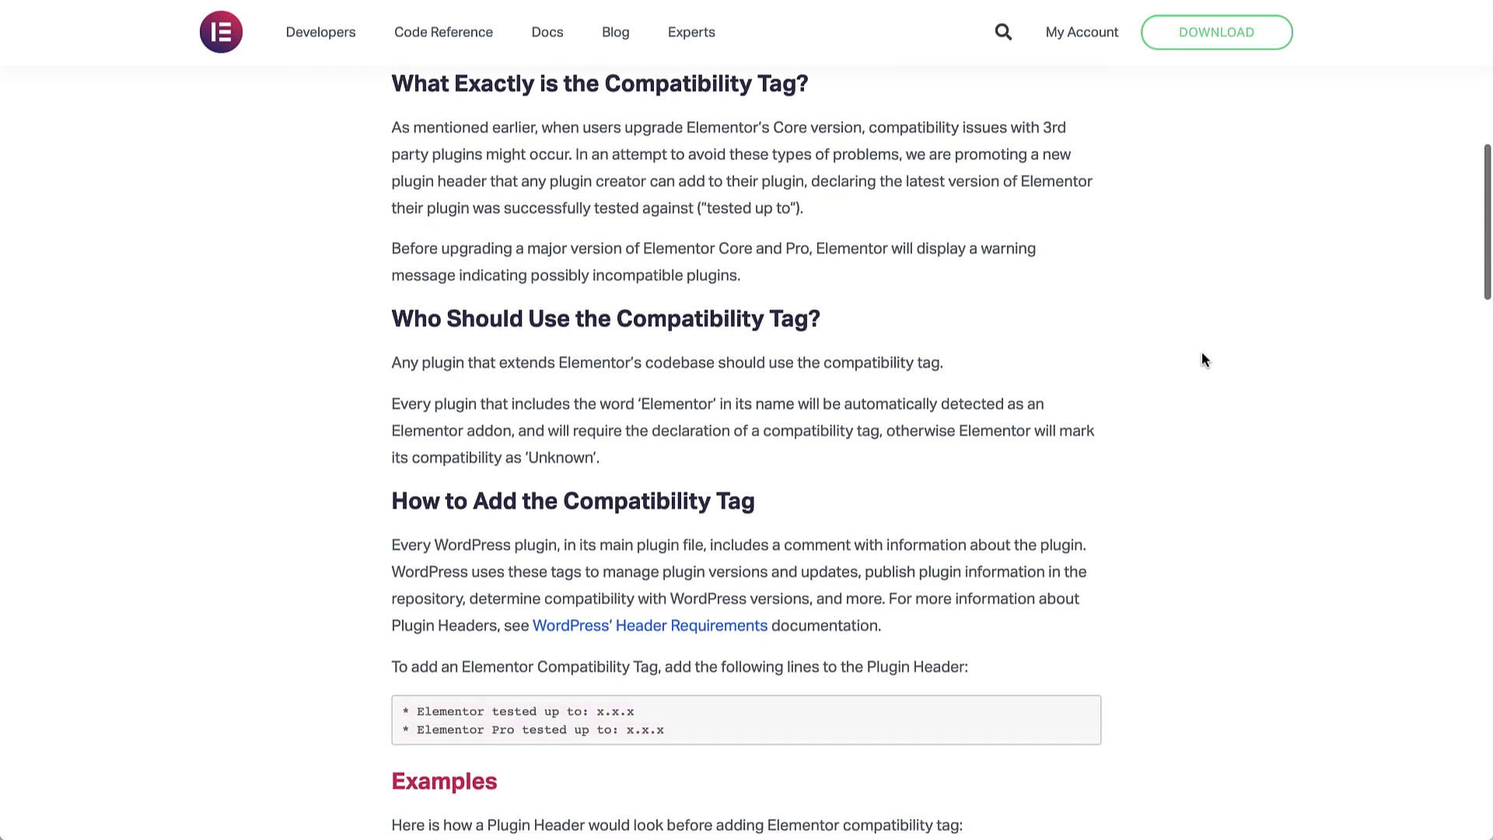
scroll(1202, 355, "down", 4)
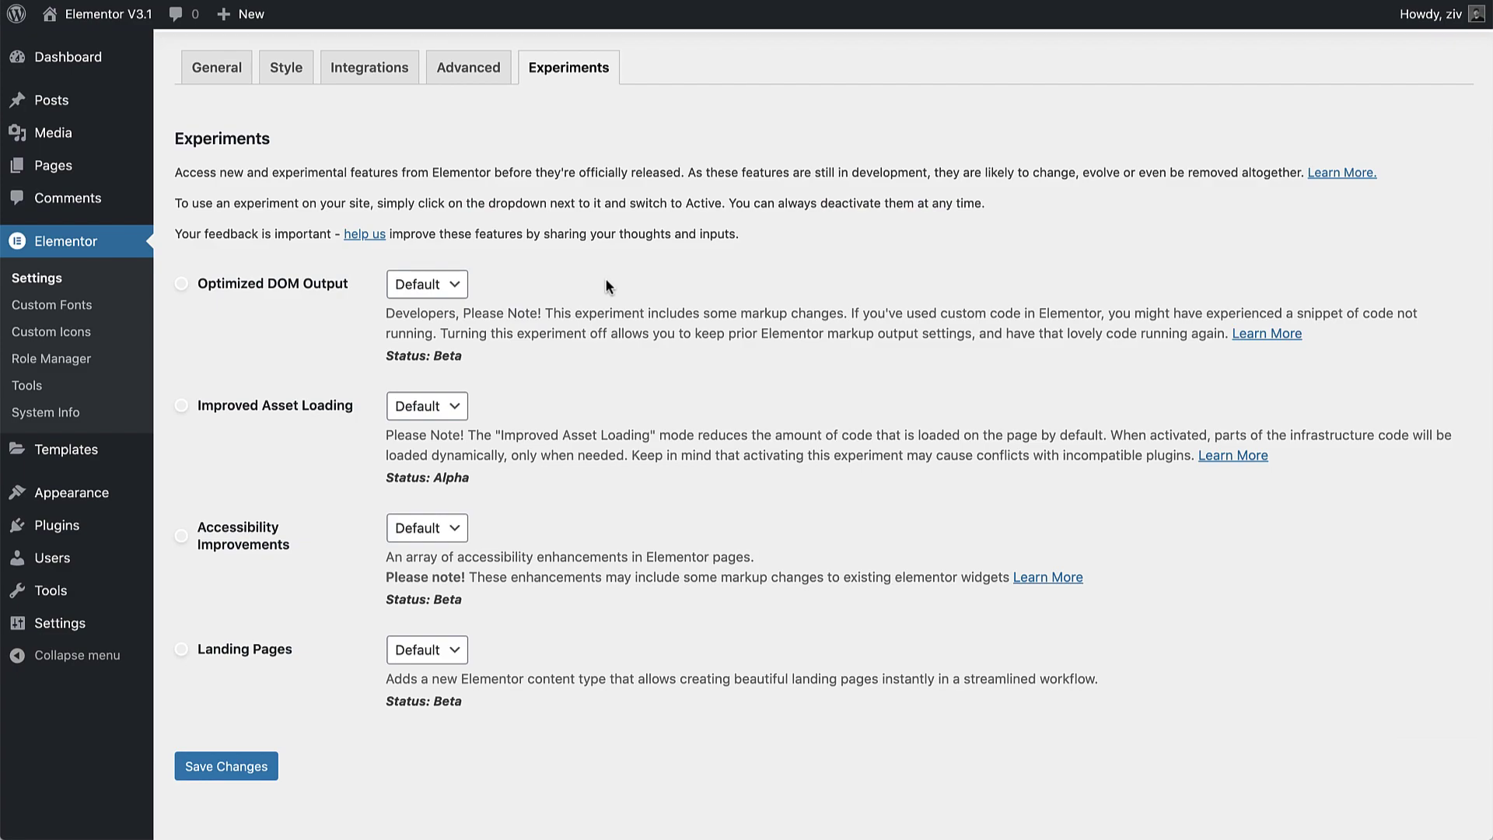
Open the help article on the Optimized DOM from the Experiments settings
left_click(1267, 332)
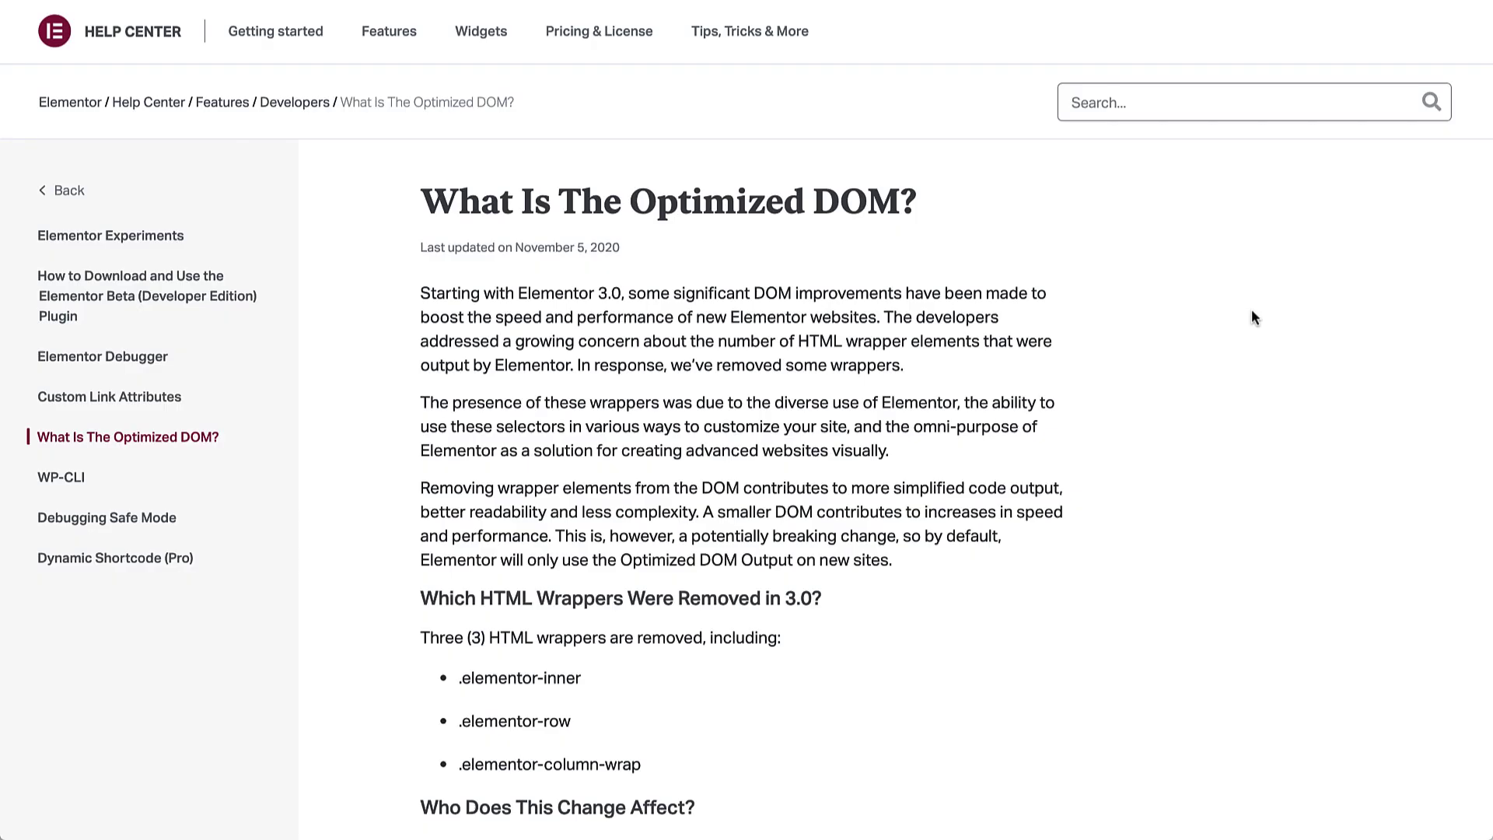